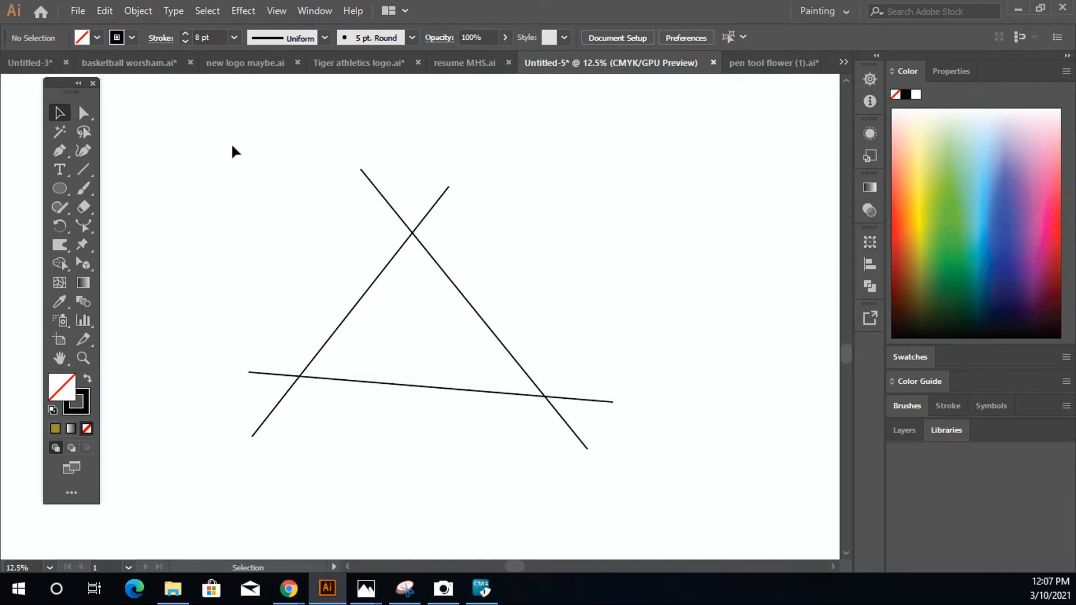
Step: Fill the region enclosed by the three crossing lines with green using the Shape Builder tool
left_click_drag(179, 130, 639, 489)
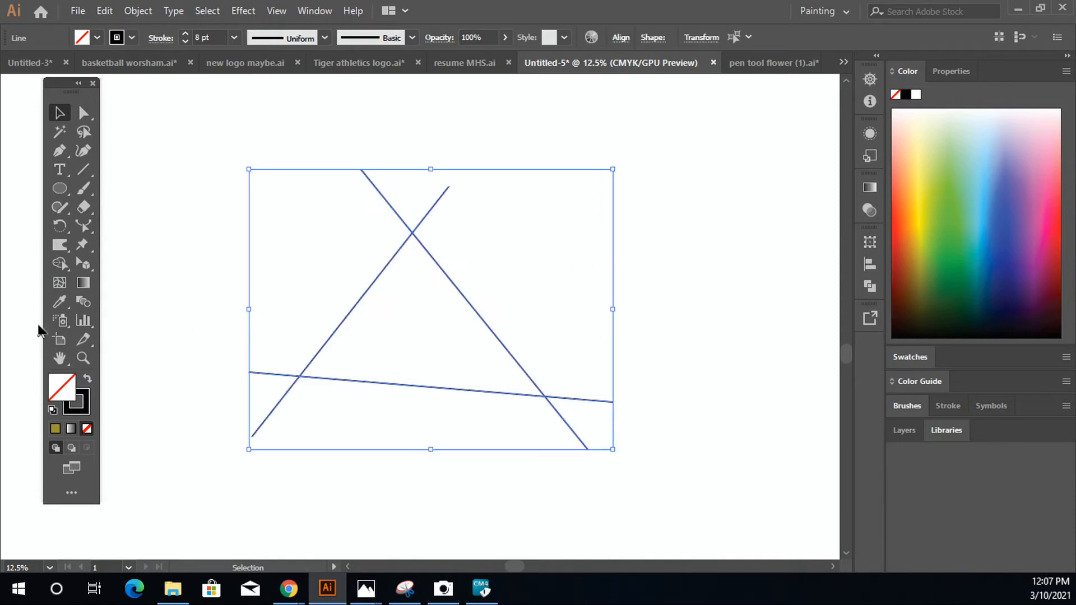
left_click(58, 267)
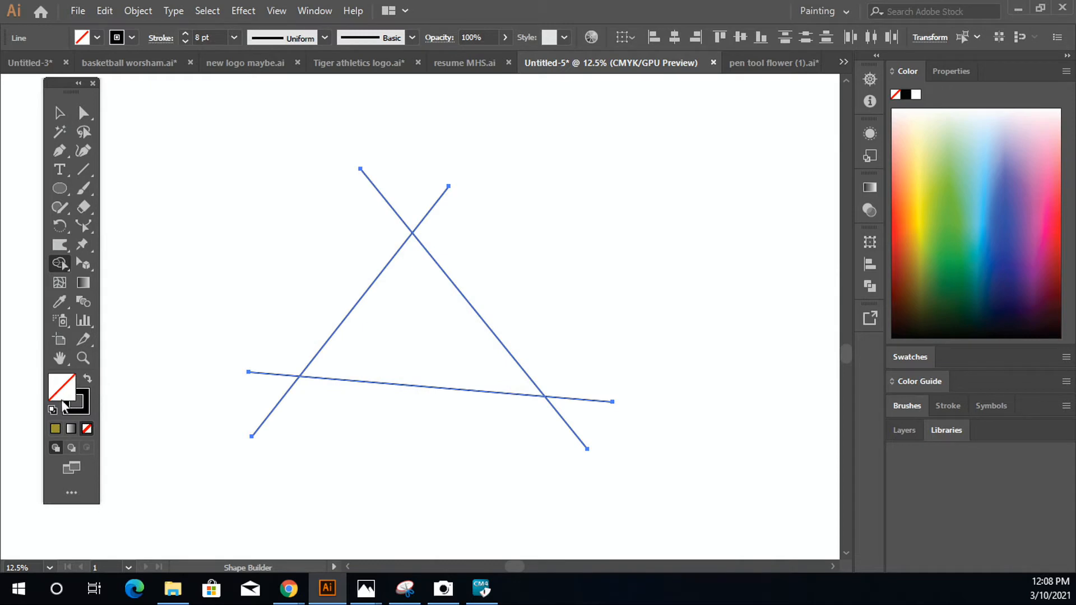
left_click(369, 334)
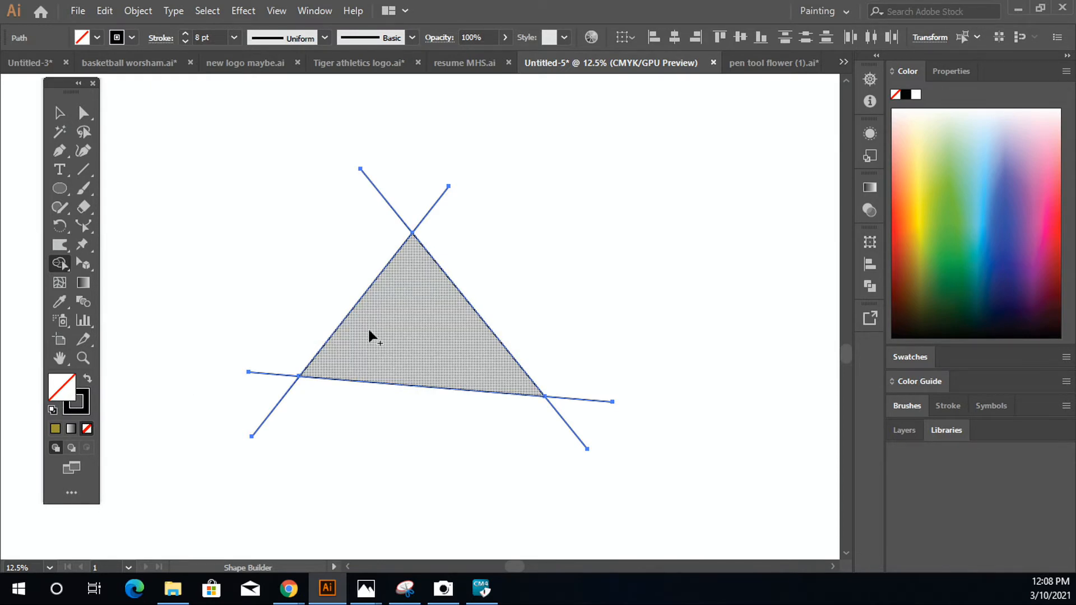
left_click(85, 38)
left_click(79, 65)
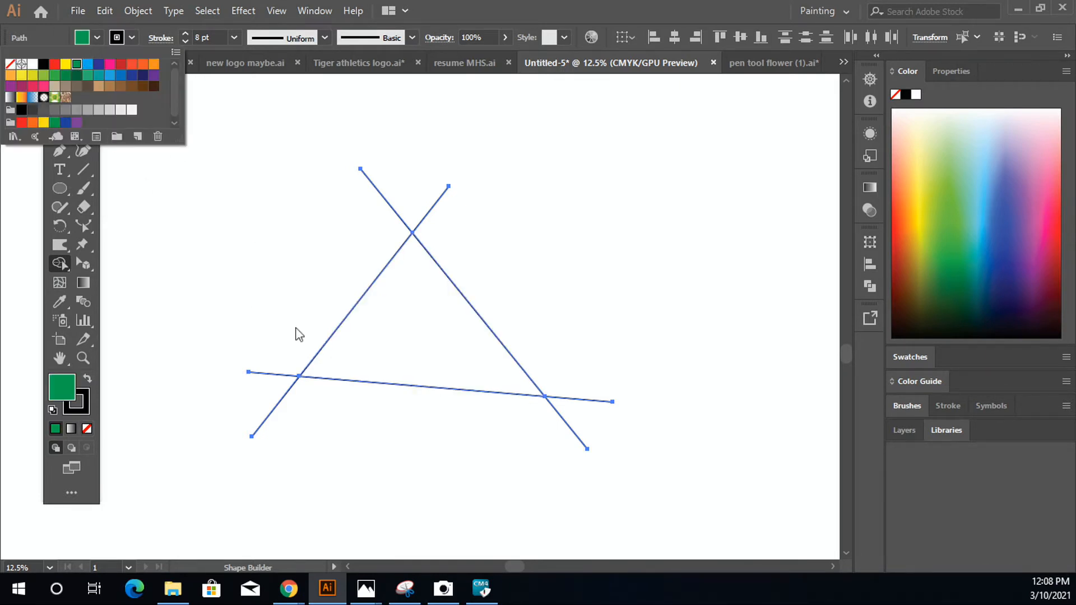
left_click(392, 339)
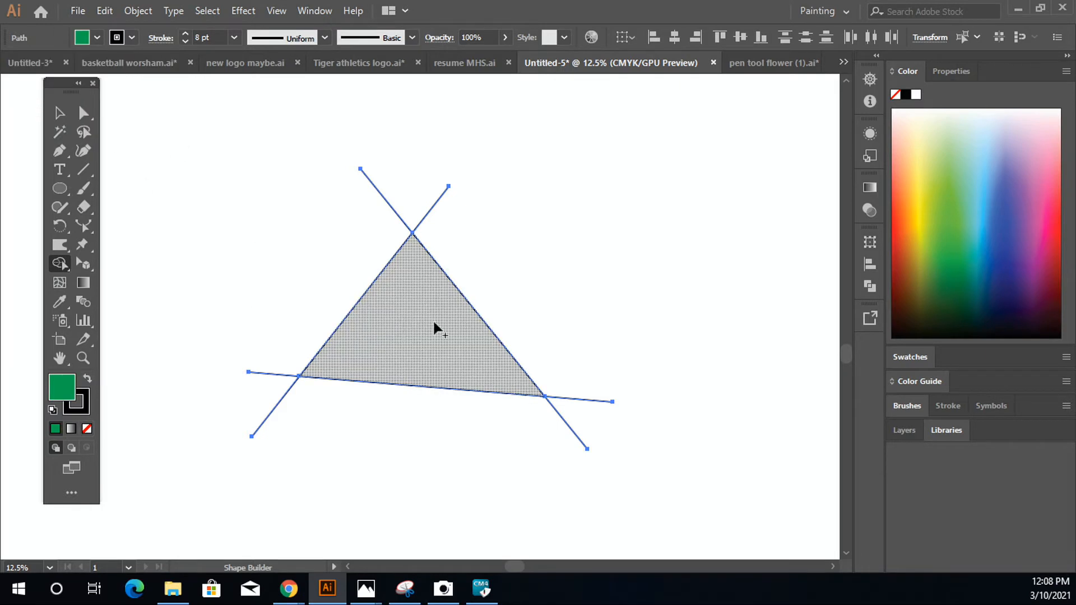
left_click(389, 340)
Step: Move the green triangle up and to the right, away from the leftover line ends
left_click(59, 113)
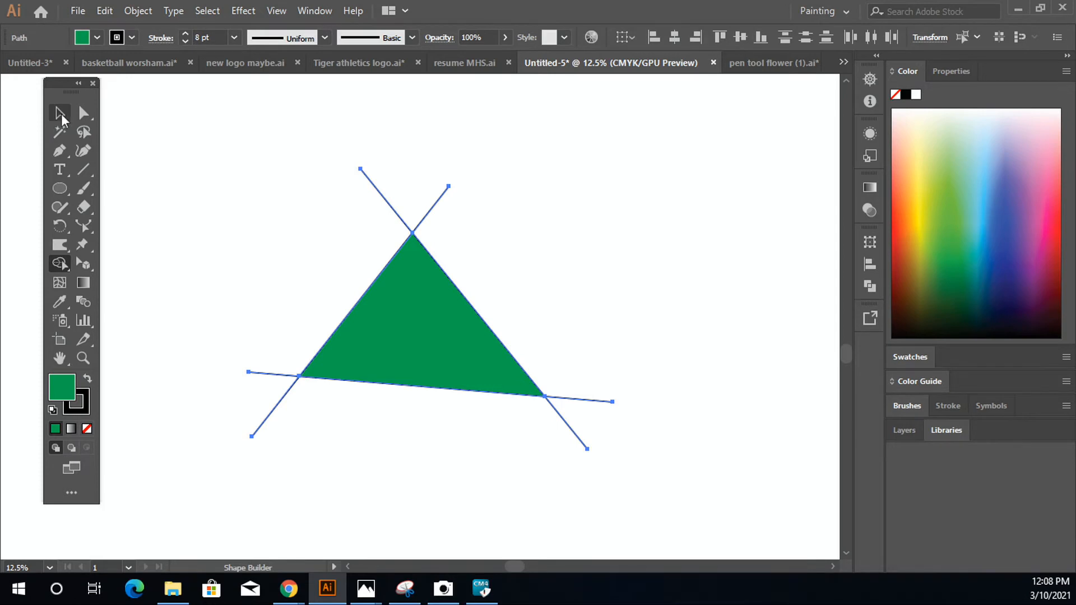
left_click(158, 355)
left_click(352, 342)
left_click_drag(351, 338, 617, 248)
left_click(619, 328)
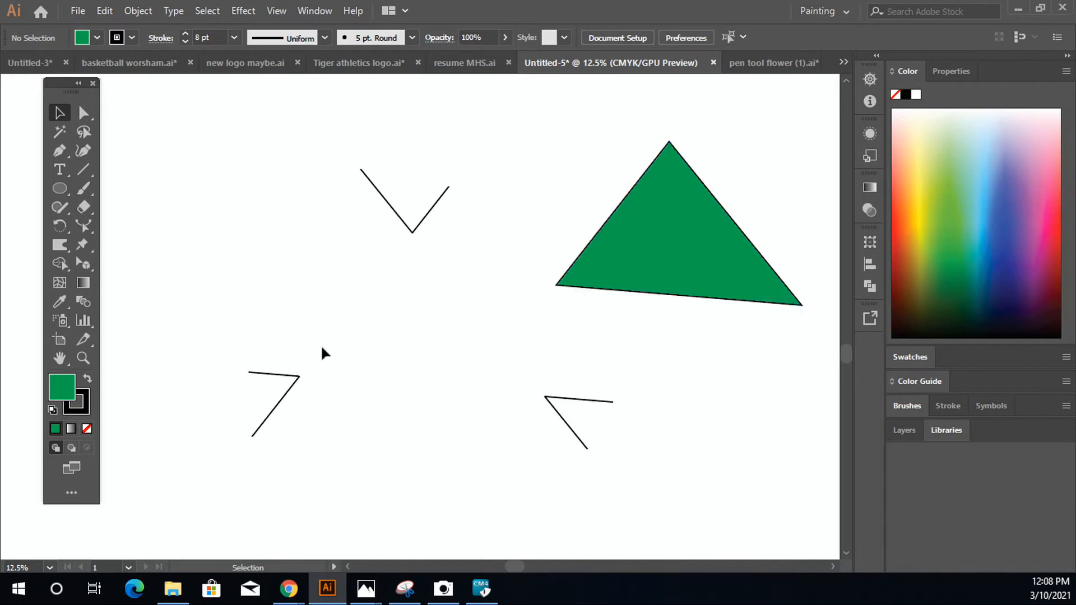
Step: Draw three straight lines in the empty area below as a triangle, stopping the lower line short of the long diagonal
left_click_drag(366, 454, 403, 98)
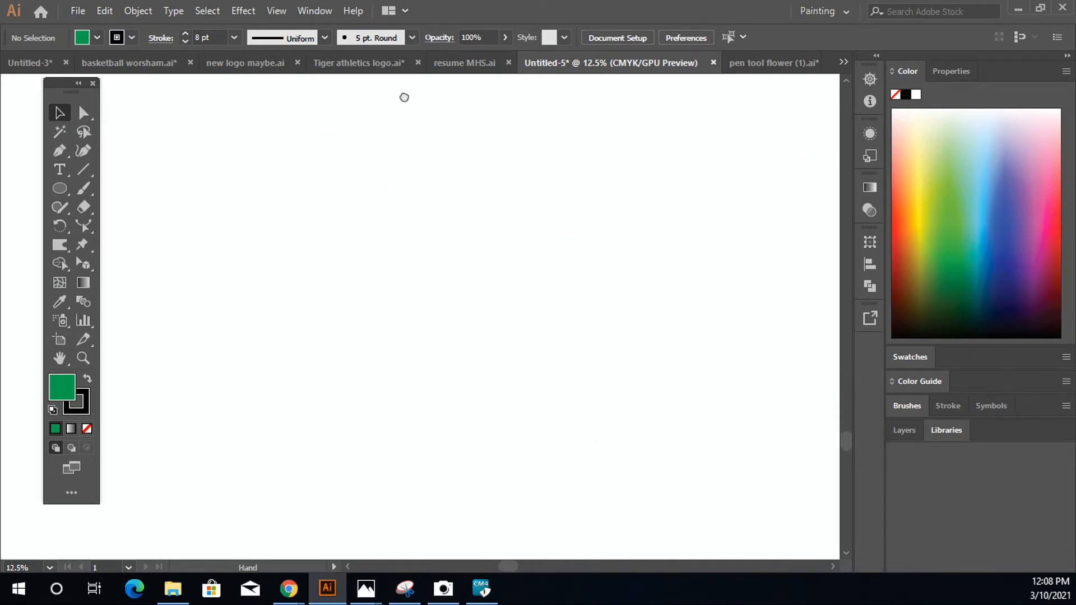
left_click(83, 169)
left_click_drag(368, 165, 522, 380)
mouse_move(416, 169)
left_mouse_down()
mouse_move(308, 303)
mouse_move(295, 374)
left_mouse_up()
left_click_drag(300, 273, 506, 370)
Step: Select the three new lines and test with the Shape Builder tool whether they enclose a region
left_click(60, 113)
left_click(324, 329)
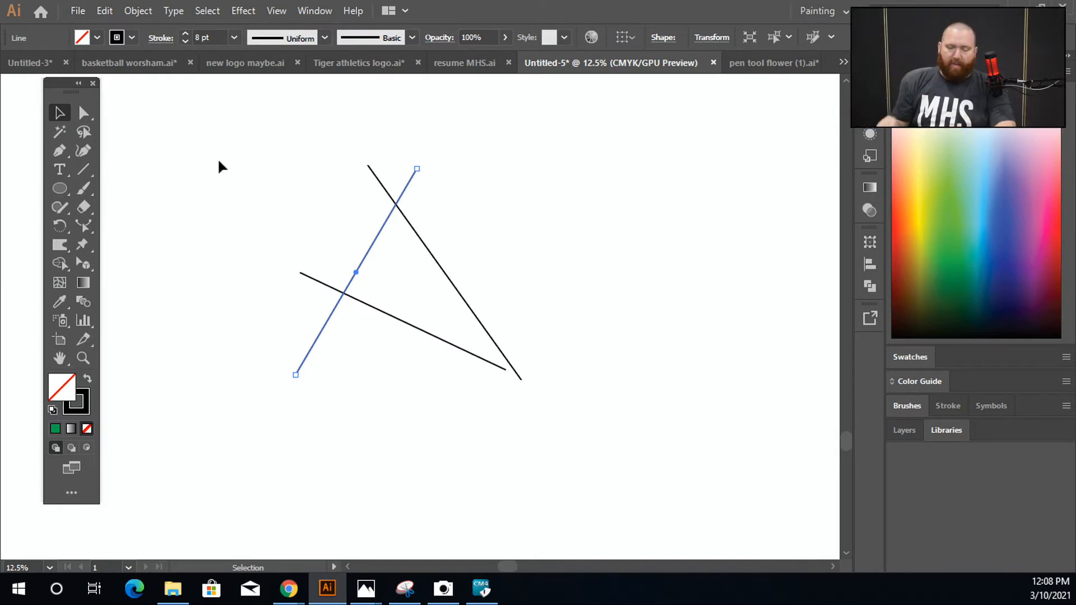
left_click_drag(272, 137, 459, 375)
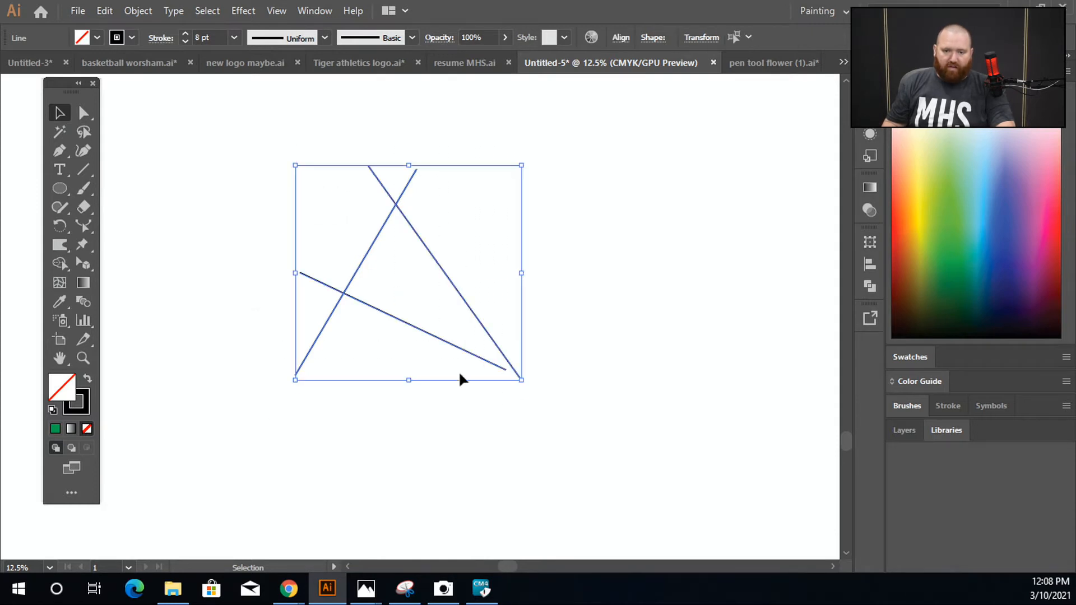
left_click(59, 263)
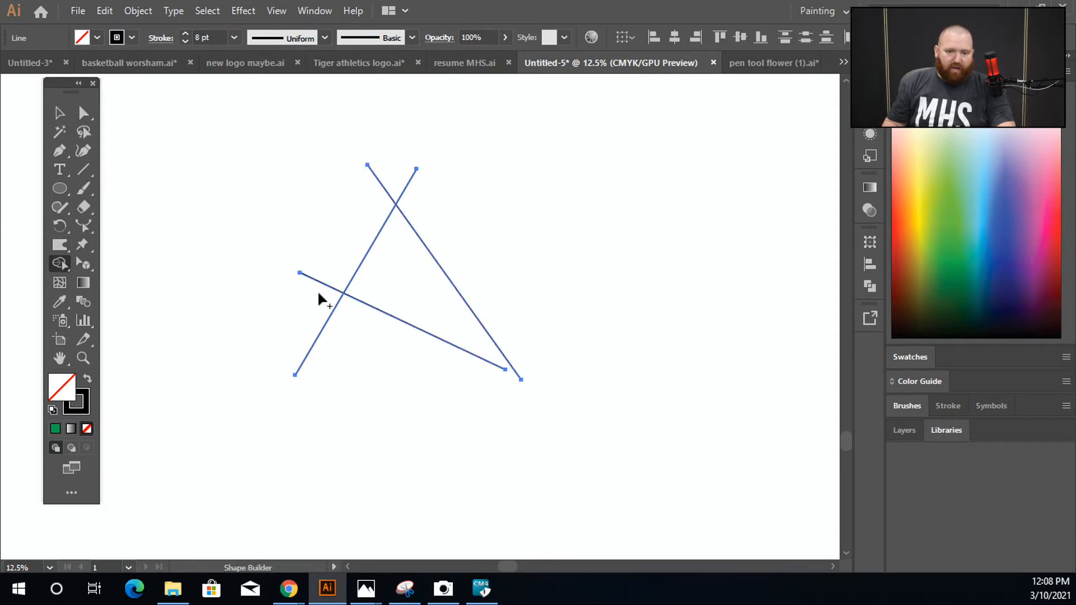
left_click(59, 112)
left_click(333, 346)
Step: Bring the right end of the lower line up to the edge of the long diagonal line
scroll(468, 393, "up", 3)
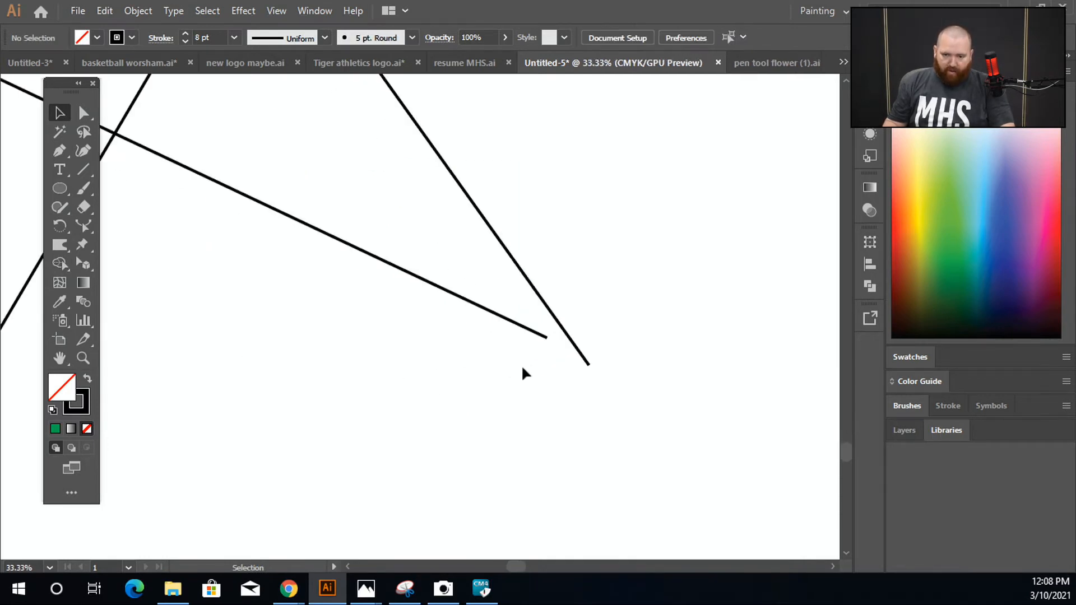
double_click(530, 329)
scroll(549, 343, "up", 3)
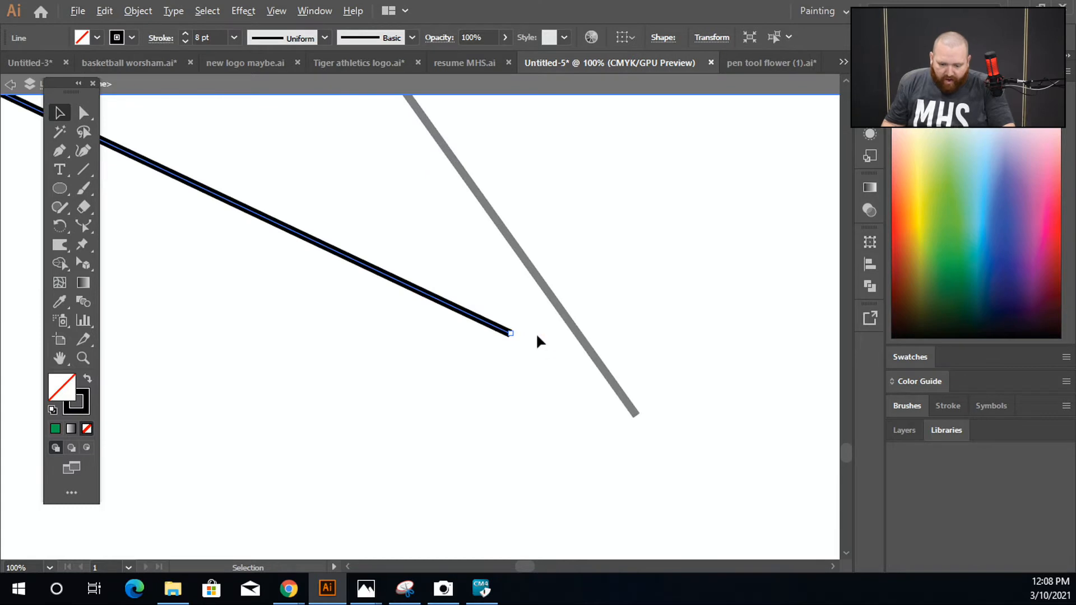
left_click_drag(514, 338, 578, 363)
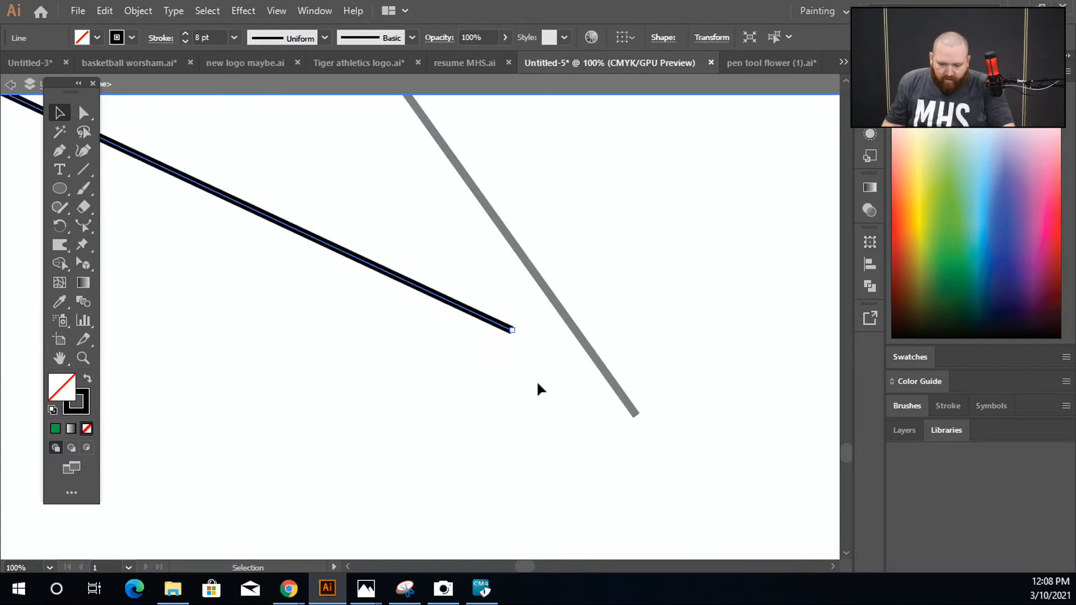
left_click(495, 388)
double_click(495, 388)
left_click_drag(511, 329, 592, 374)
left_click(588, 417)
Step: Nudge the lower line slightly right so the end of its stroke overlaps the diagonal's stroke
scroll(611, 377, "up", 3)
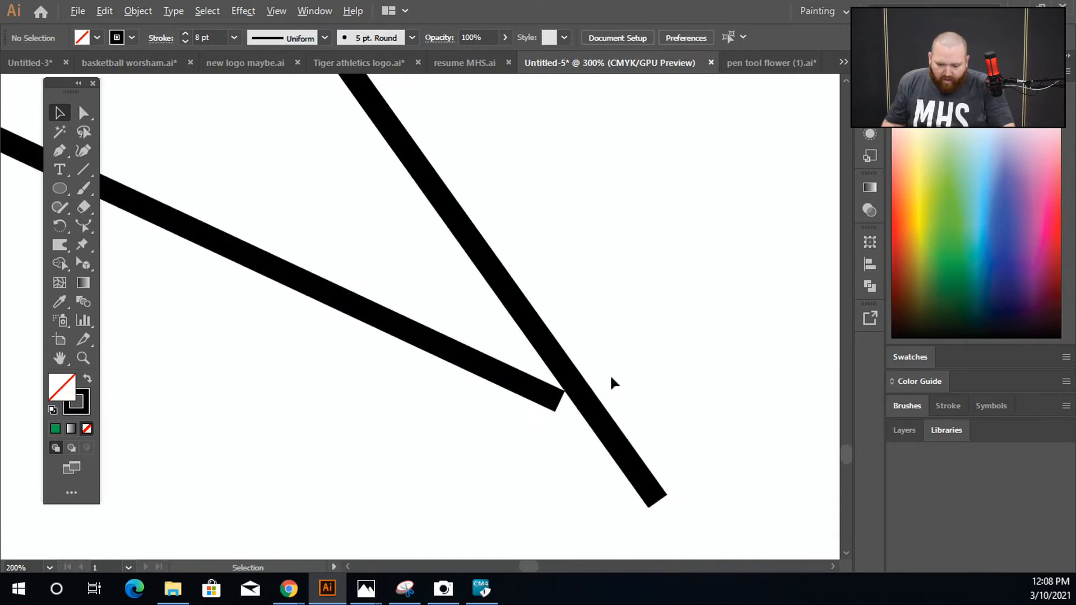
scroll(611, 377, "up", 1)
left_click_drag(541, 412, 559, 409)
left_click(542, 439)
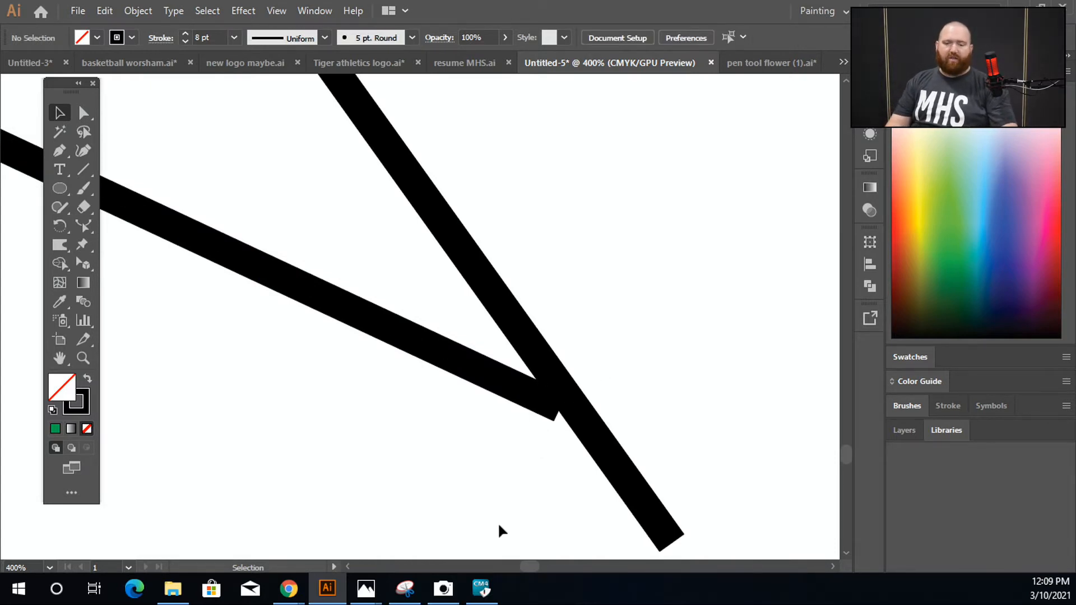
Step: Inspect the gap between the two line paths in Outline view and return to Preview
key("ctrl")
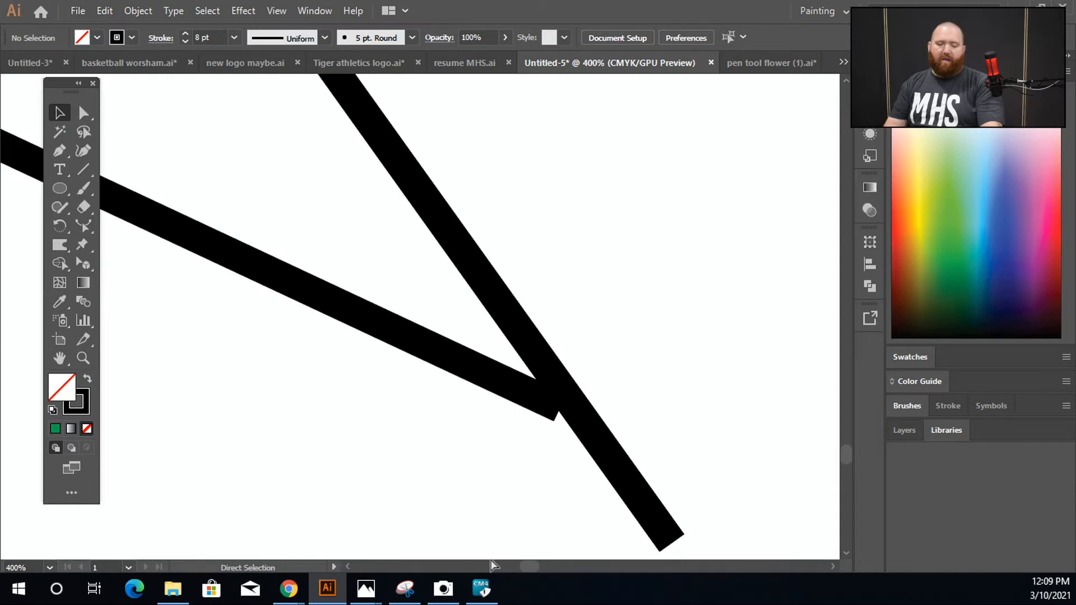
key("ctrl+y")
mouse_move(498, 591)
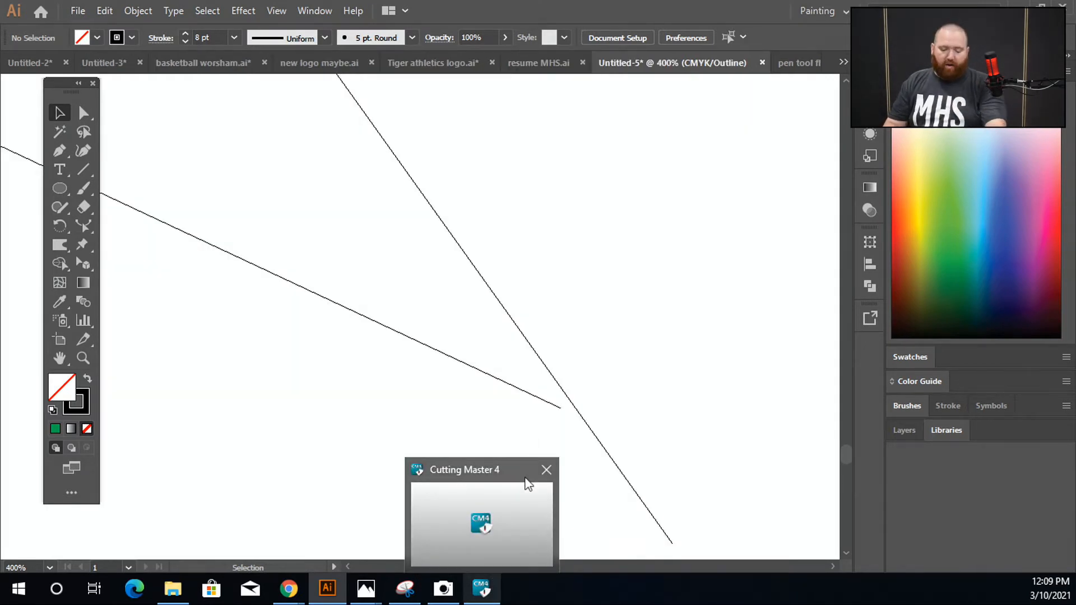
key("ctrl+y")
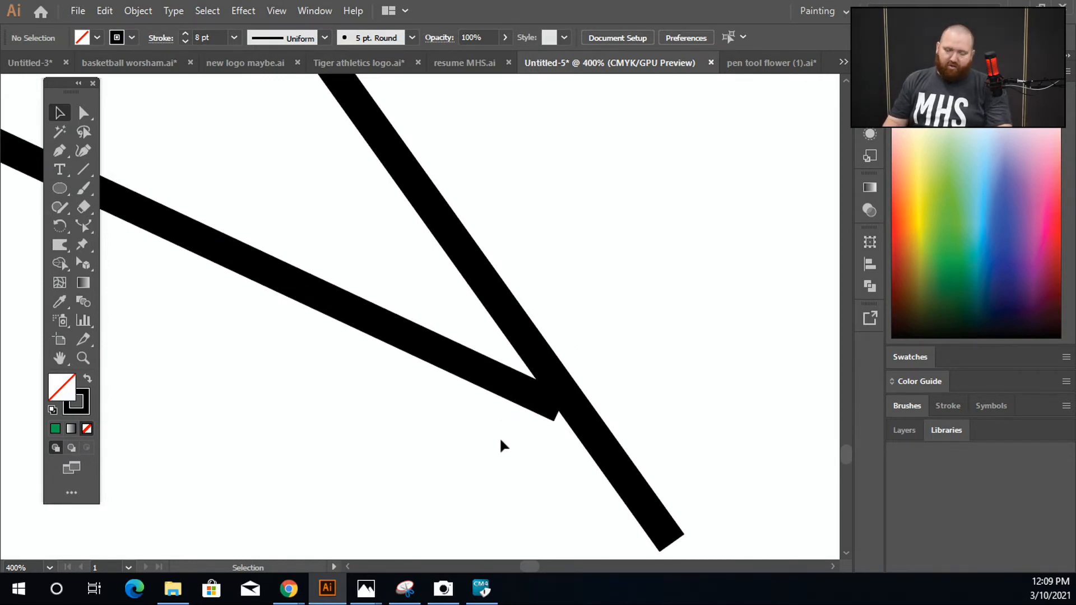
Step: Test with the Shape Builder tool whether the three lines with overlapping strokes form a closed region
scroll(563, 348, "down", 1)
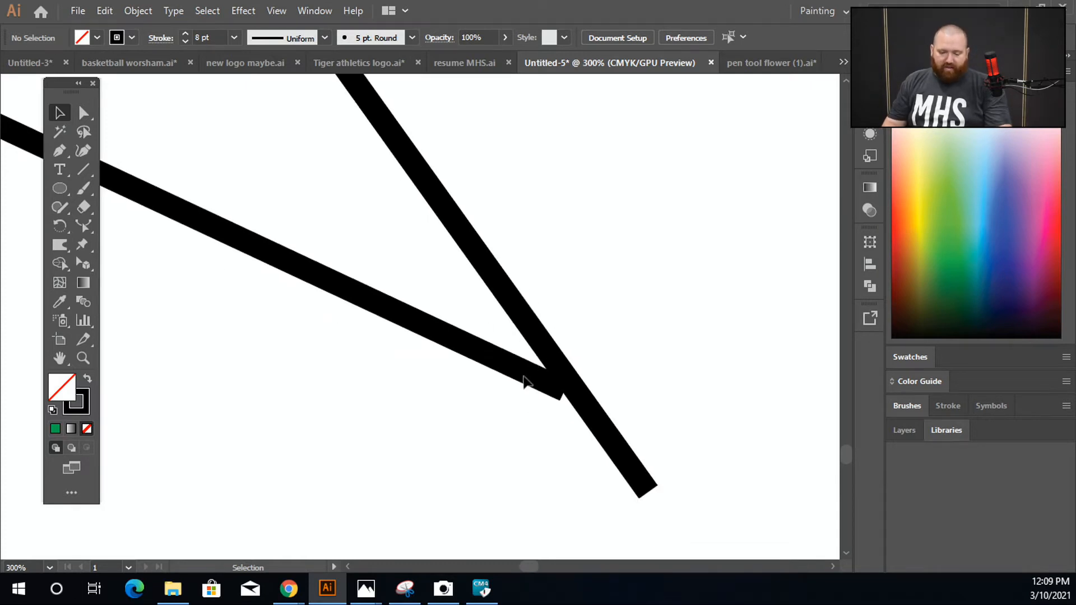
scroll(499, 355, "down", 5)
key("space")
scroll(563, 425, "down", 4)
left_click_drag(363, 183, 600, 490)
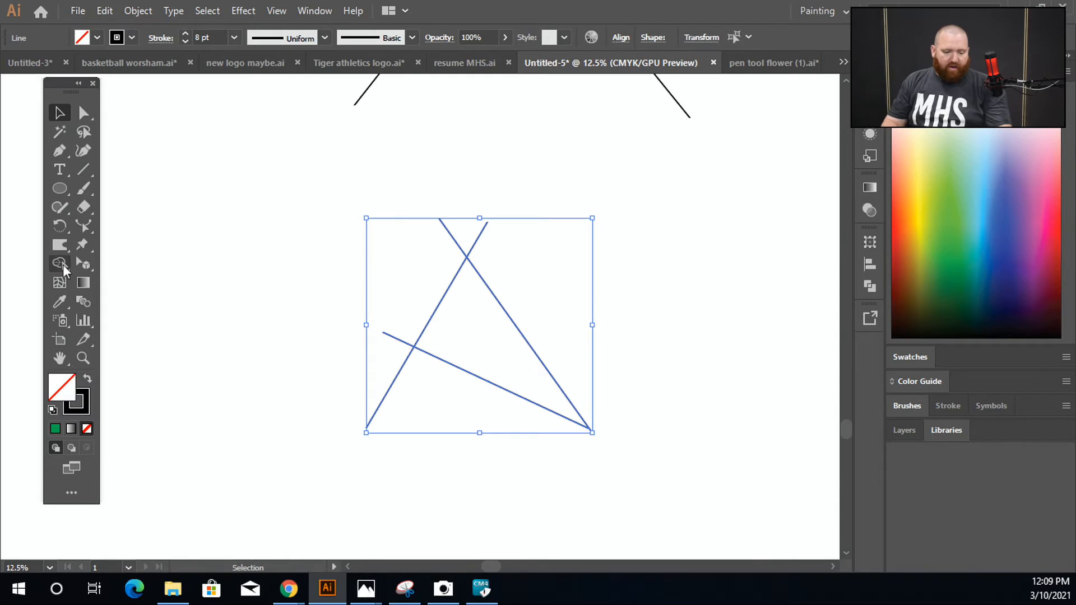
left_click(61, 265)
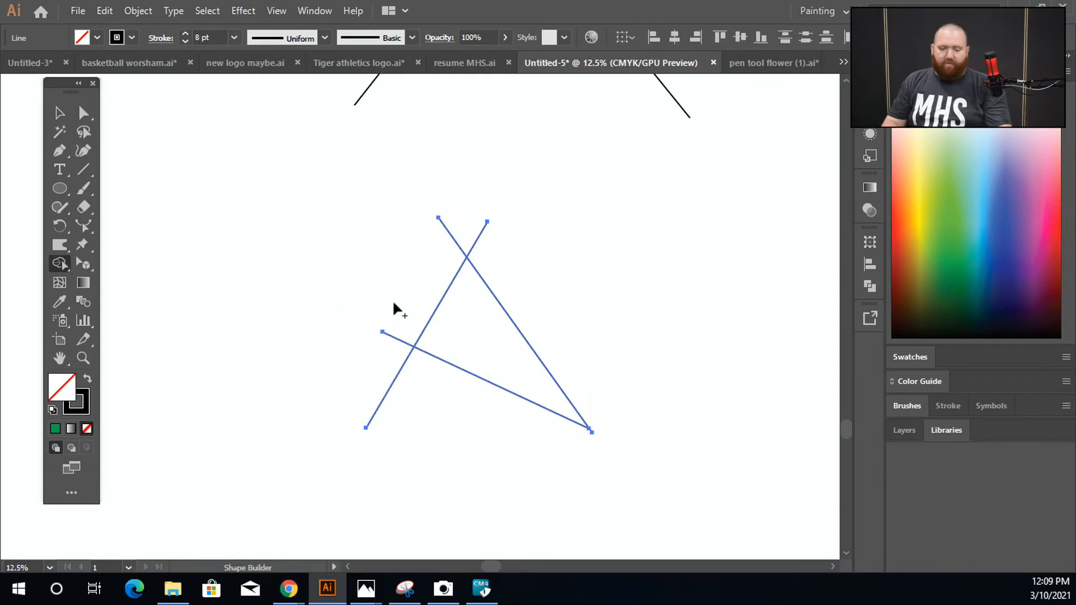
left_click(60, 112)
left_click(207, 226)
Step: Move the long diagonal line slightly left so its path crosses the lower line near their ends
scroll(475, 331, "up", 1)
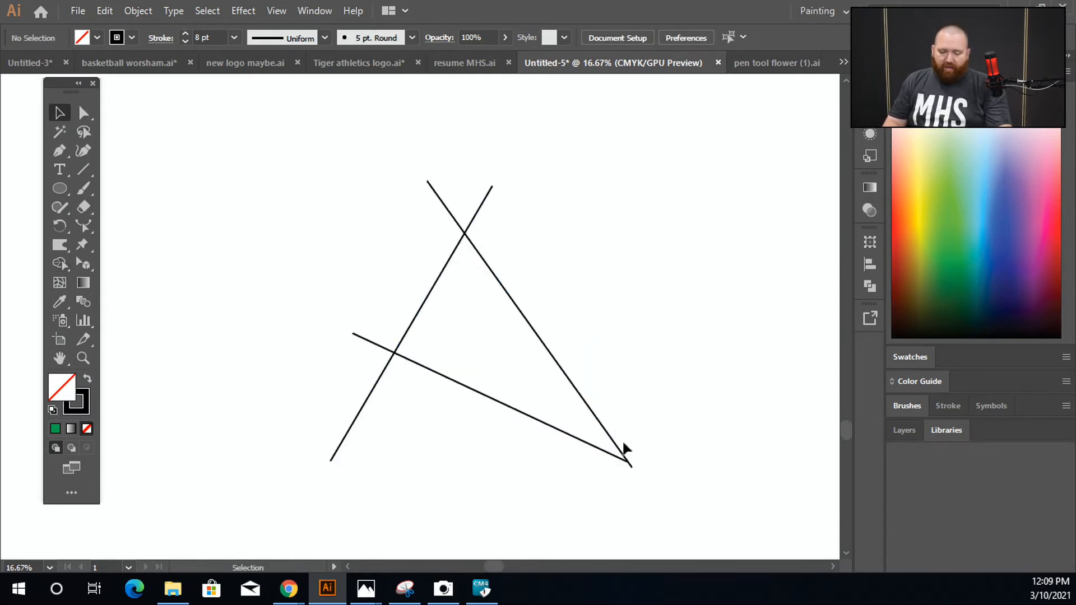
left_click_drag(616, 443, 608, 443)
left_click(768, 421)
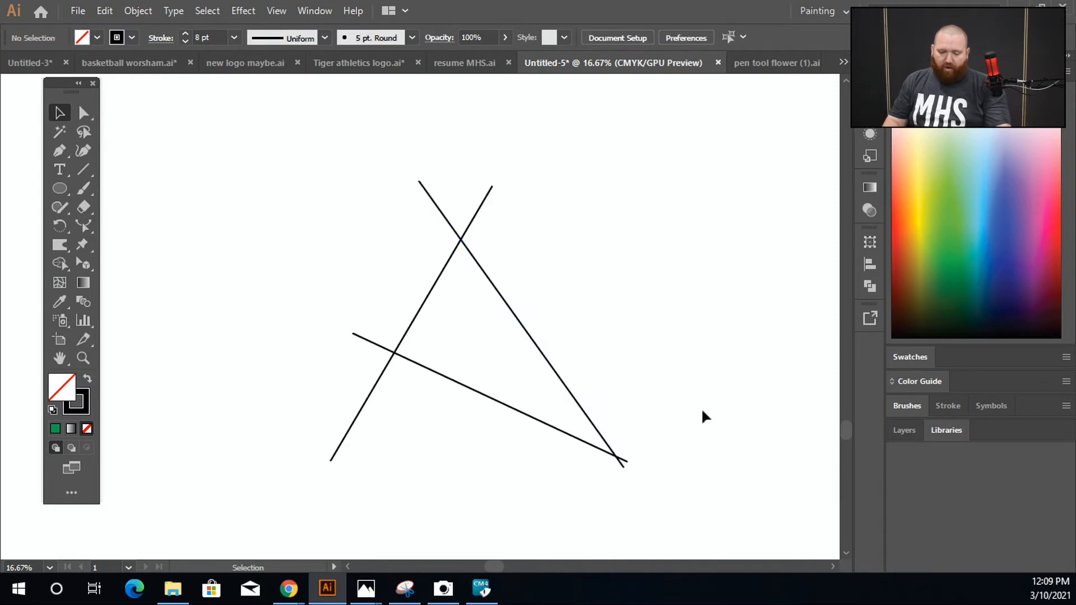
Step: Create an unfilled triangle from the region enclosed by the three crossing lines using the Shape Builder tool
left_click_drag(250, 125, 622, 465)
left_click(59, 263)
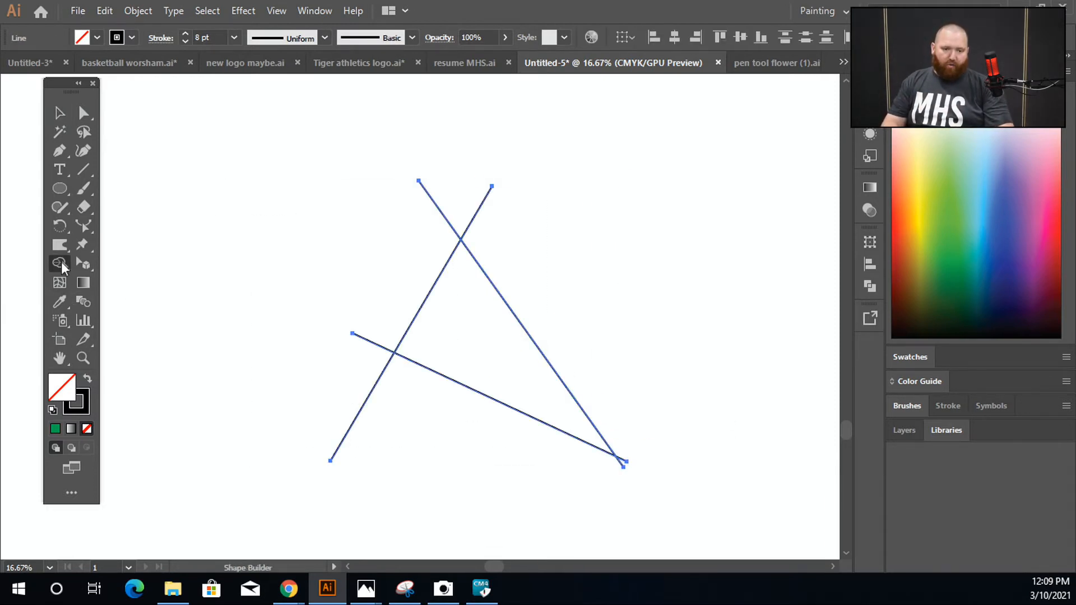
left_click(424, 338)
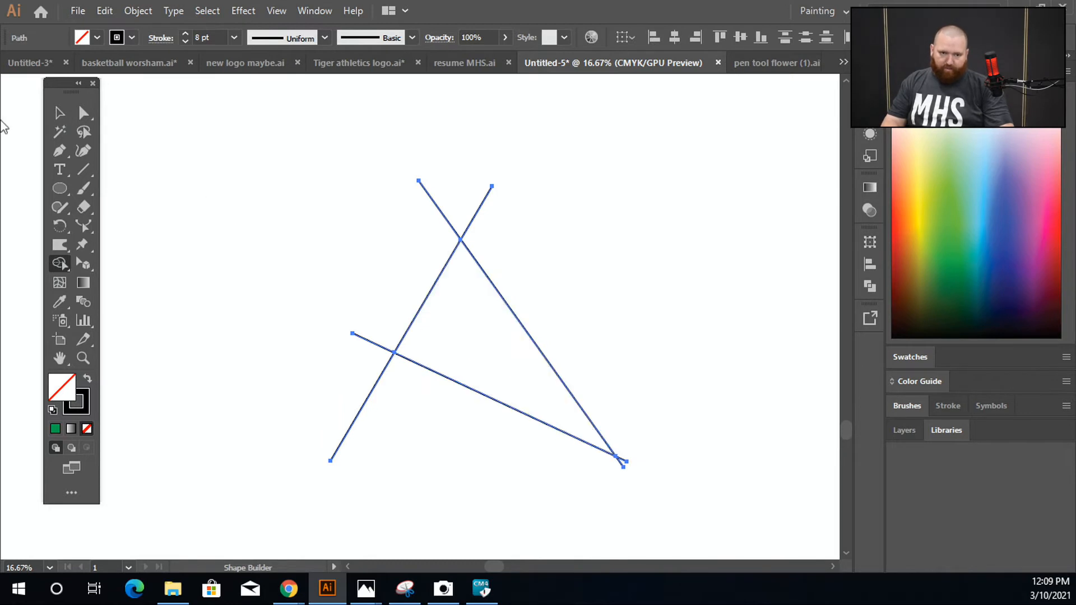
Step: Move the unfilled triangle up and to the right, clear of the leftover line pieces
left_click(60, 112)
left_click(340, 321)
left_click_drag(422, 315, 641, 207)
left_click(584, 407)
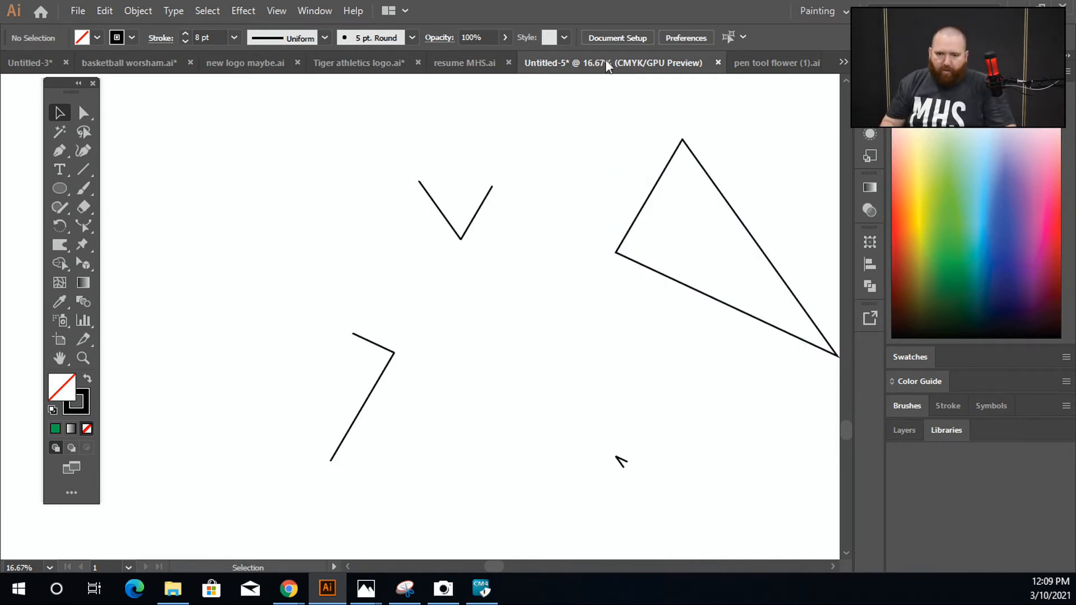
Step: Draw a wide ellipse below the leftover line pieces and fill it with yellow
key("ctrl+minus")
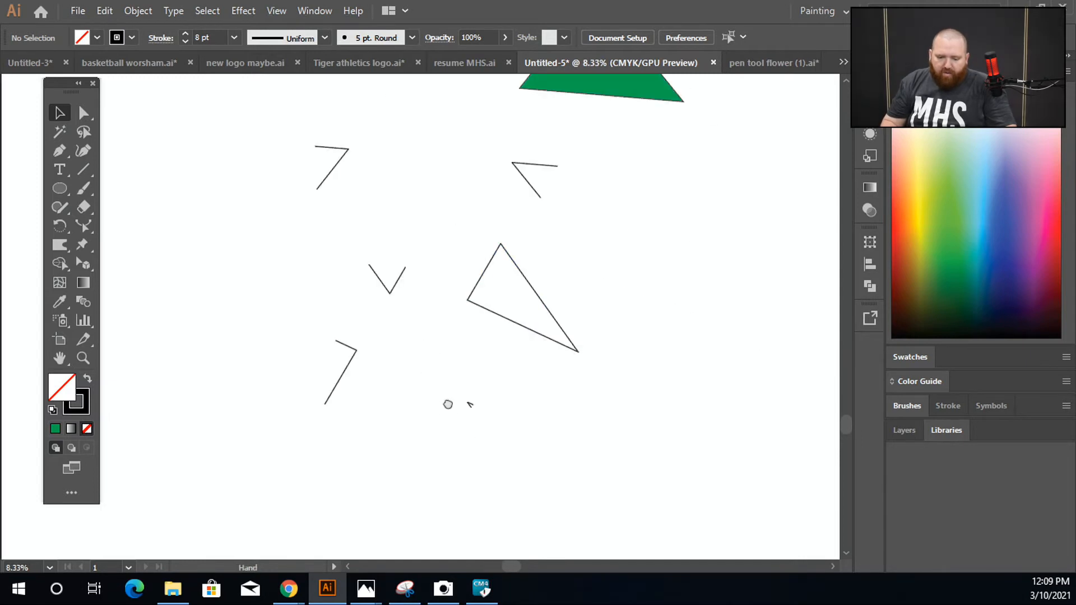
left_click_drag(447, 404, 432, 341)
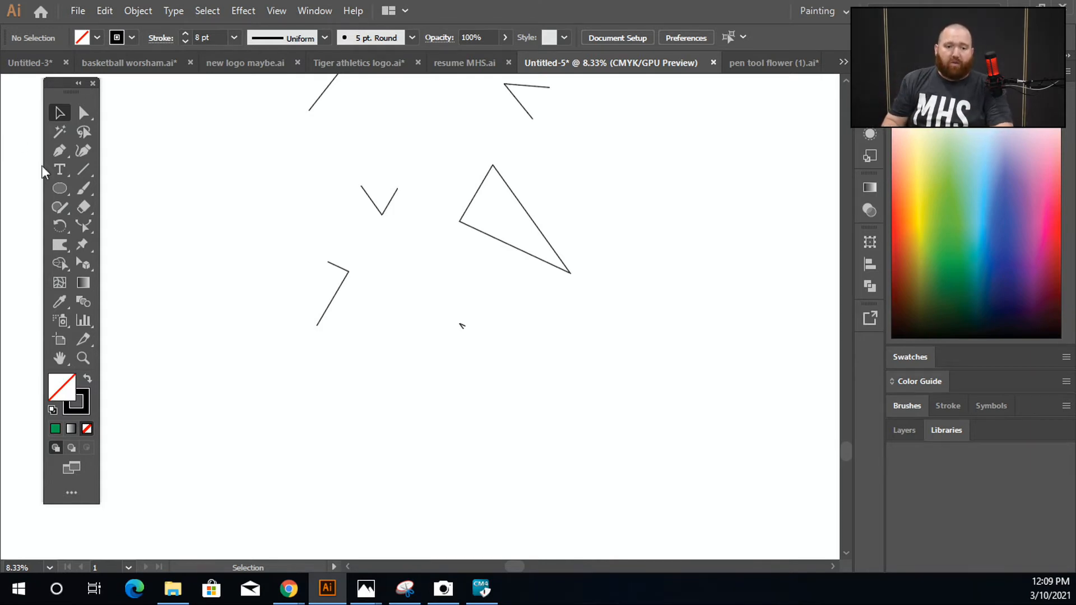
left_click(53, 185)
left_click_drag(281, 404, 454, 523)
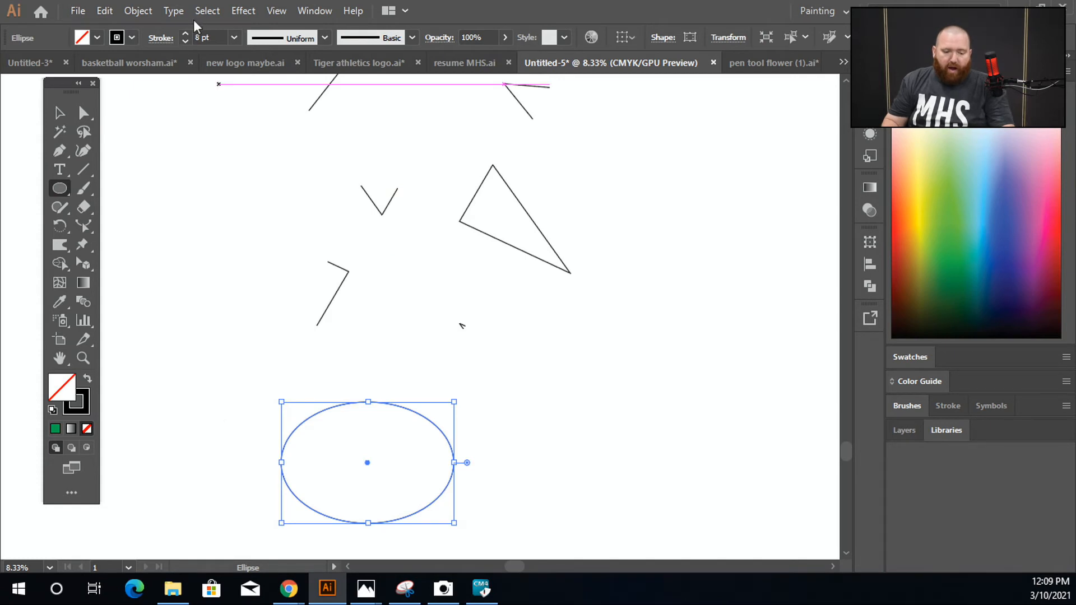
left_click(97, 37)
left_click(65, 64)
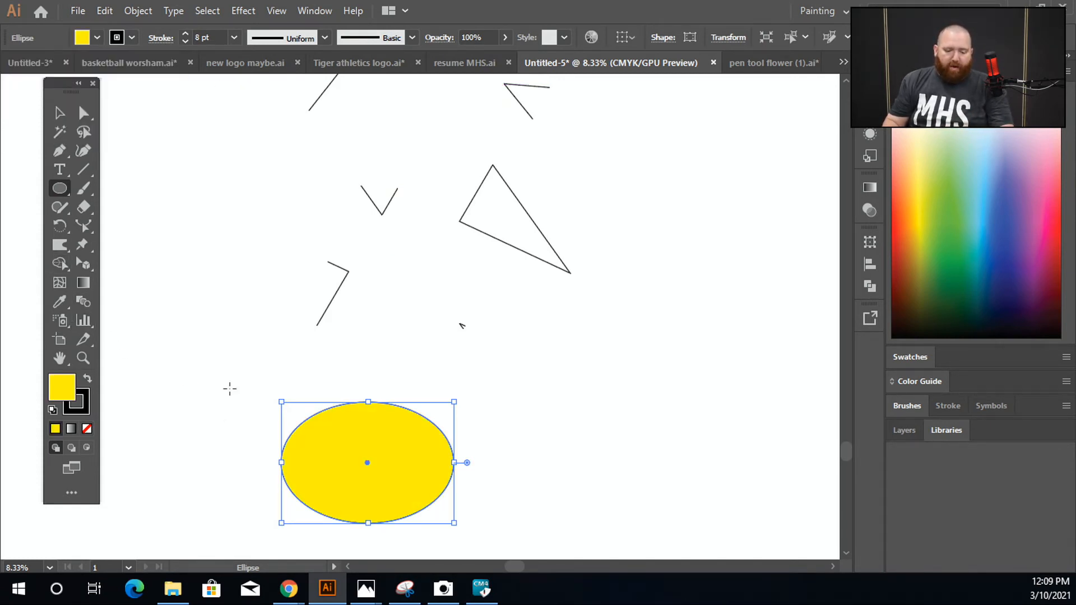
Step: Draw a large, nearly circular yellow ellipse in the blank area above the green triangle
left_click_drag(228, 387, 209, 227)
left_click_drag(387, 244, 238, 468)
left_click_drag(553, 161, 317, 506)
left_click_drag(217, 258, 617, 368)
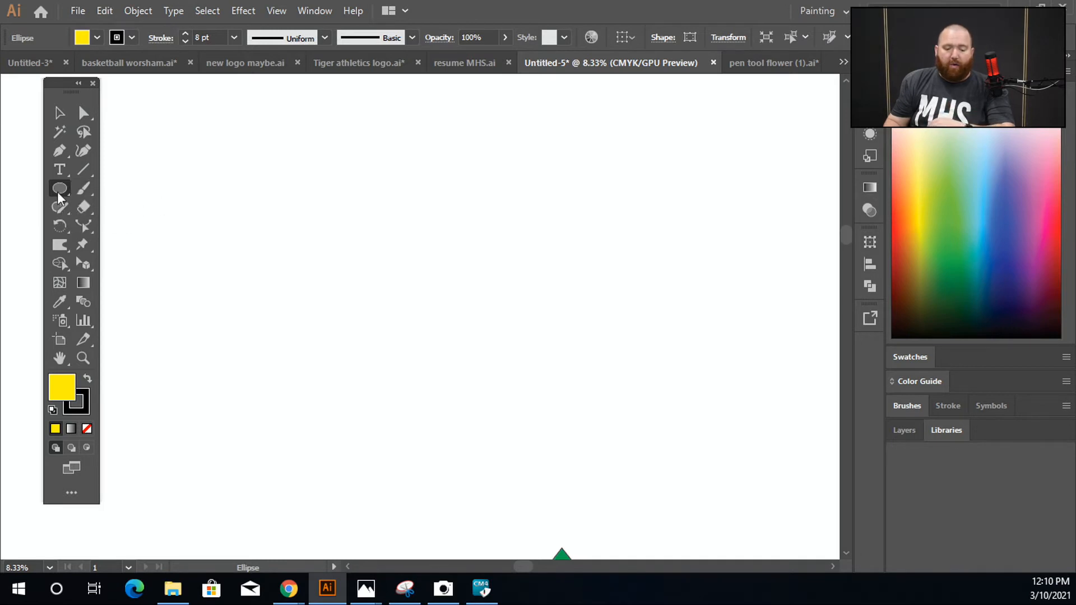
left_click_drag(192, 131, 466, 414)
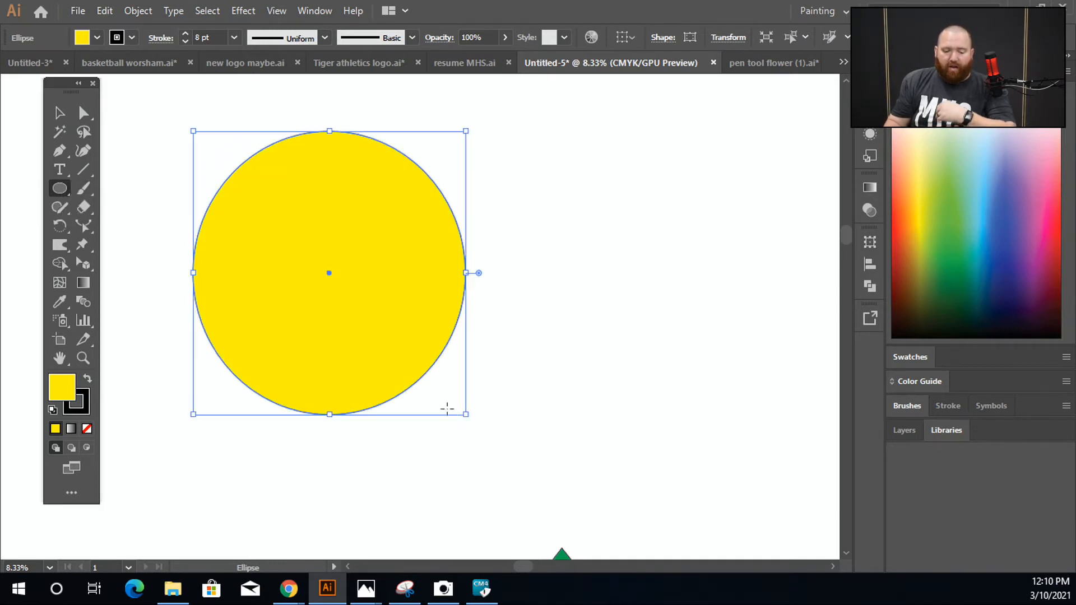
Step: Draw a tilted yellow hexagon overlapping the upper part of the large ellipse with the Polygon tool
left_click(59, 188)
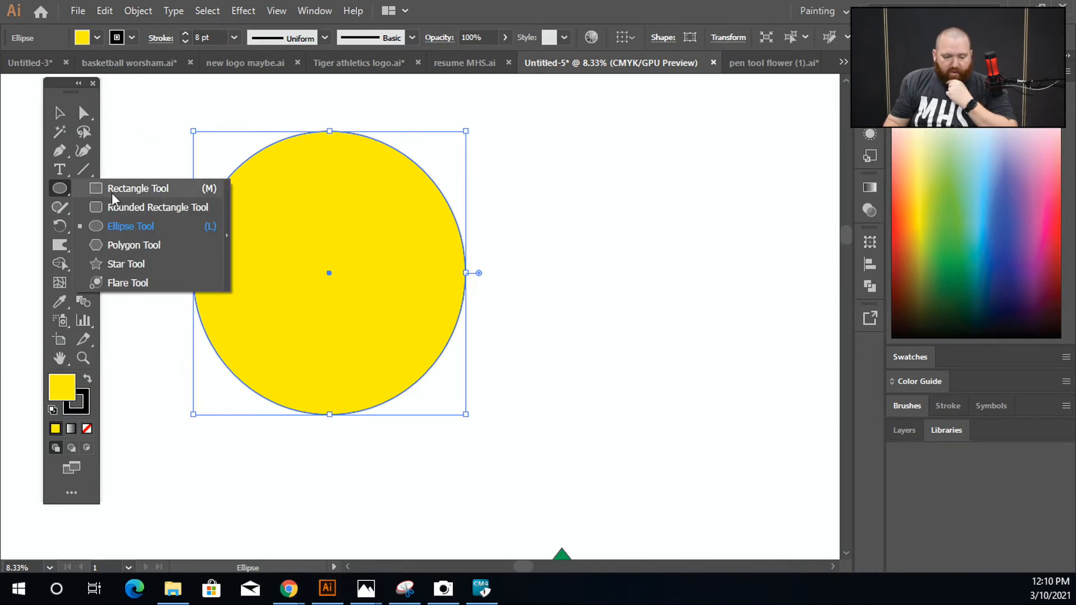
left_click(151, 238)
left_click_drag(383, 151, 449, 257)
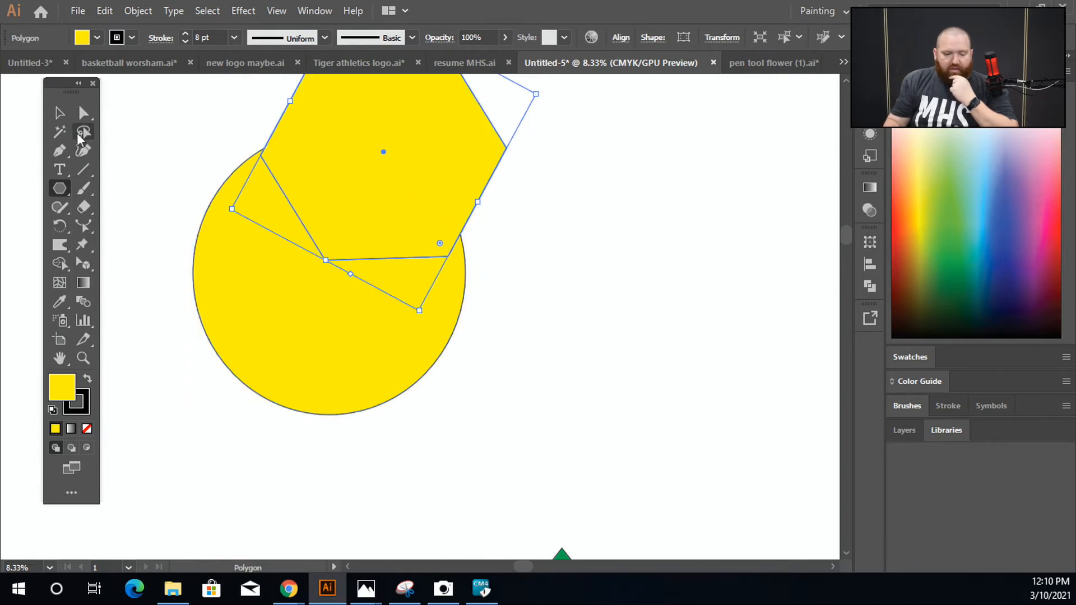
Step: Fill the tilted hexagon with red
left_click(82, 38)
left_click(77, 64)
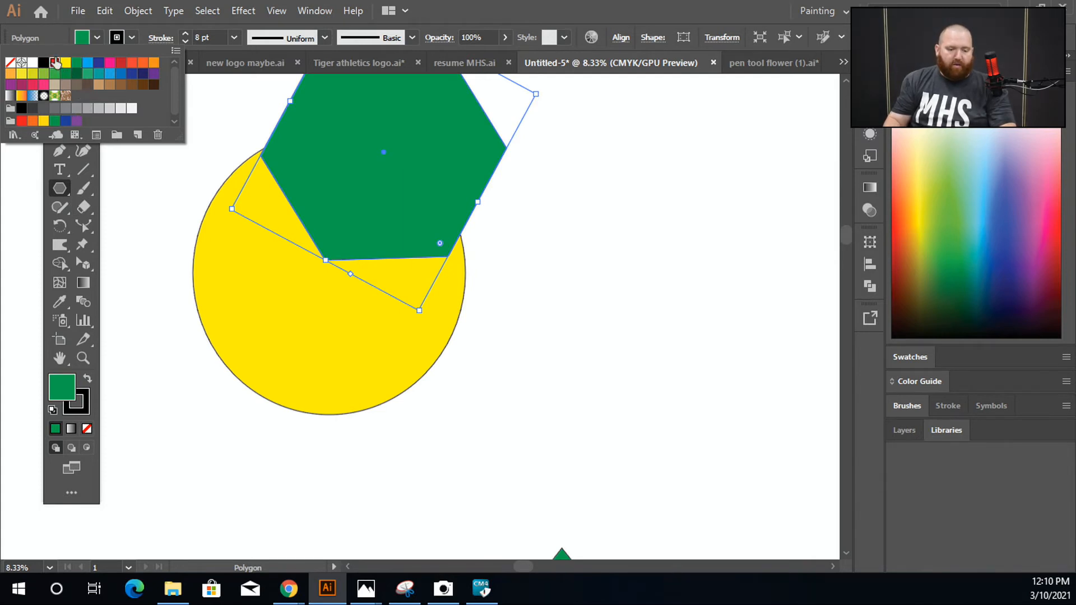
left_click(54, 62)
left_click(59, 113)
left_click(133, 109)
left_click_drag(152, 136, 238, 284)
left_click(527, 271)
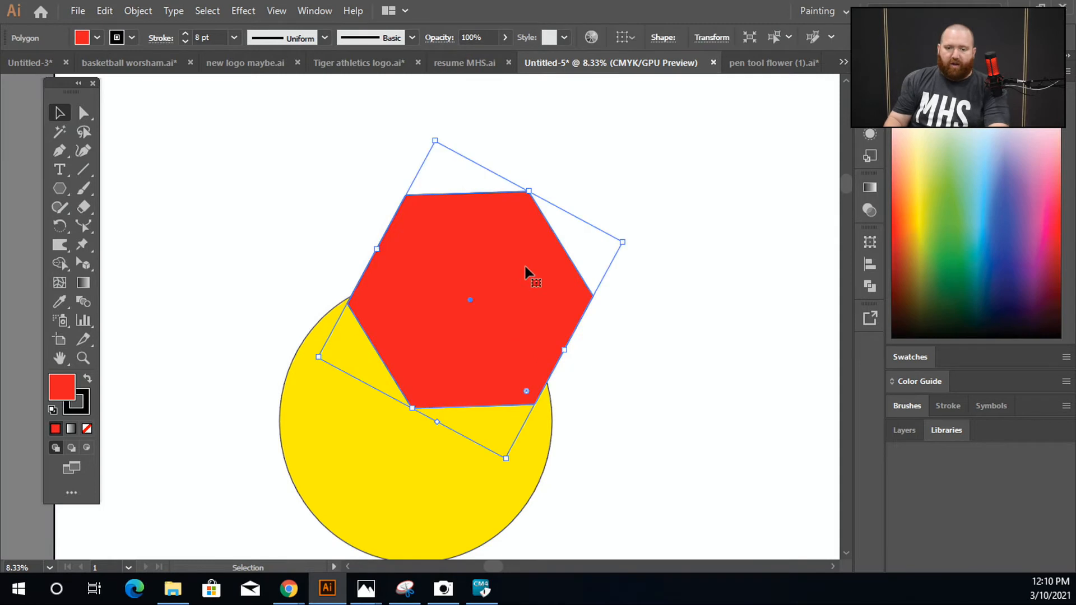
Step: Select the circle and the red hexagon together and turn their overlap into a separate yellow shape with Shape Builder
left_click(429, 505)
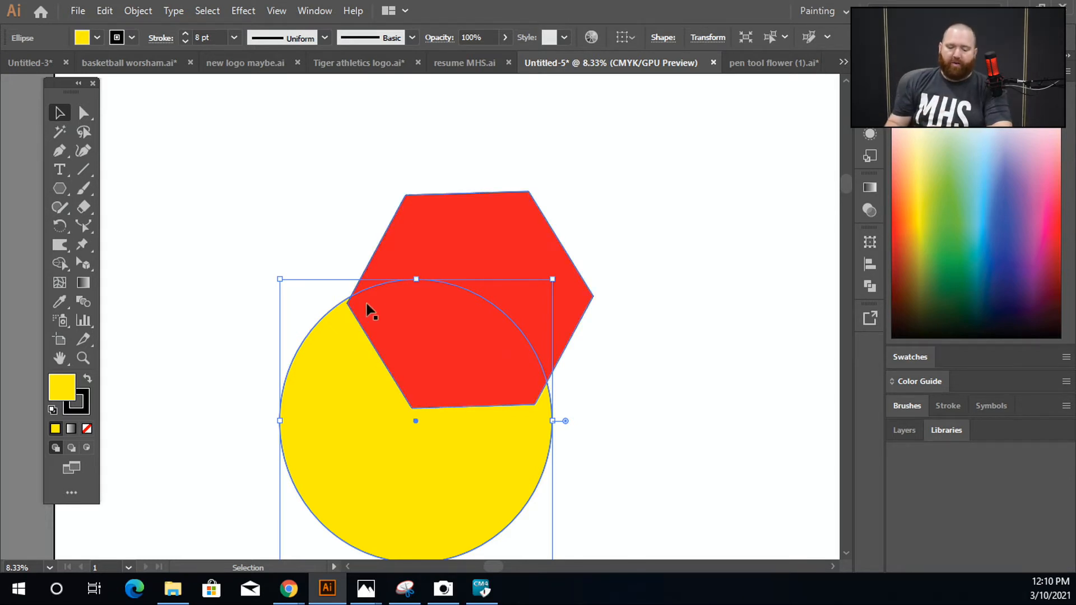
left_click_drag(314, 187, 563, 463)
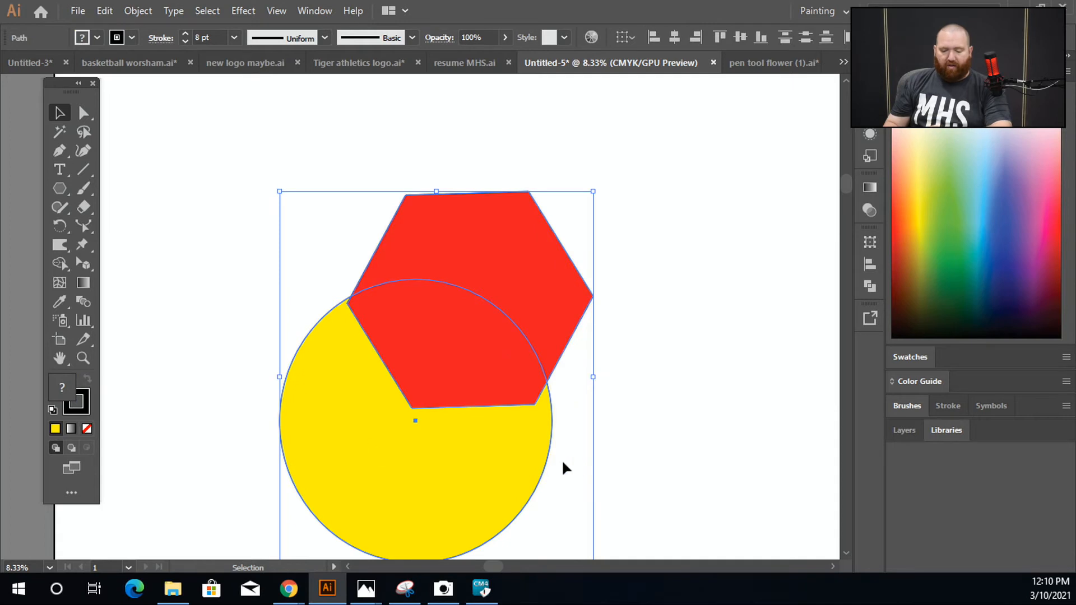
left_click(61, 264)
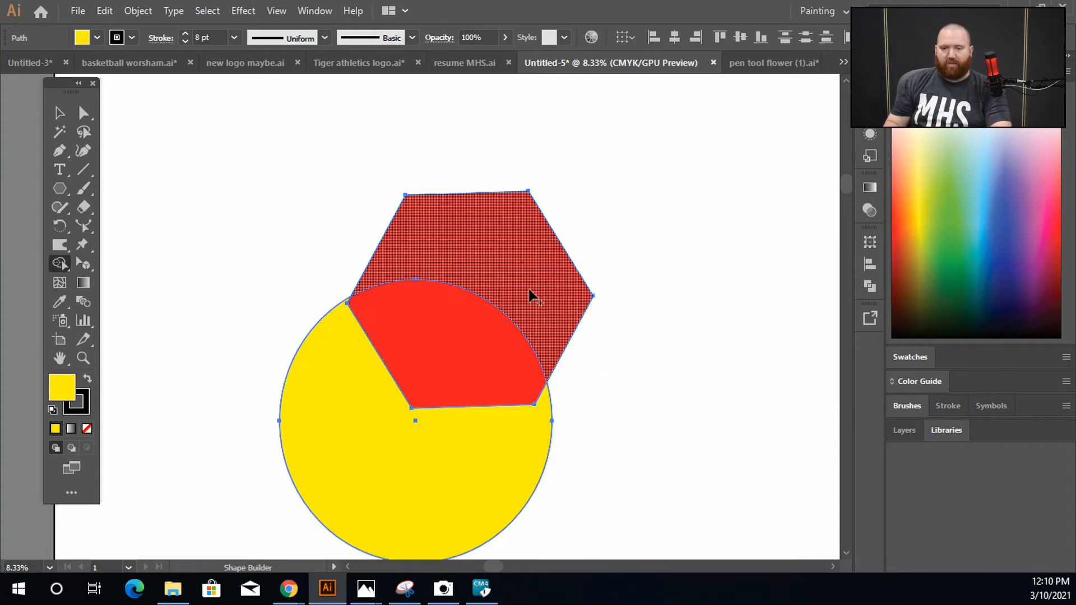
left_click(474, 351)
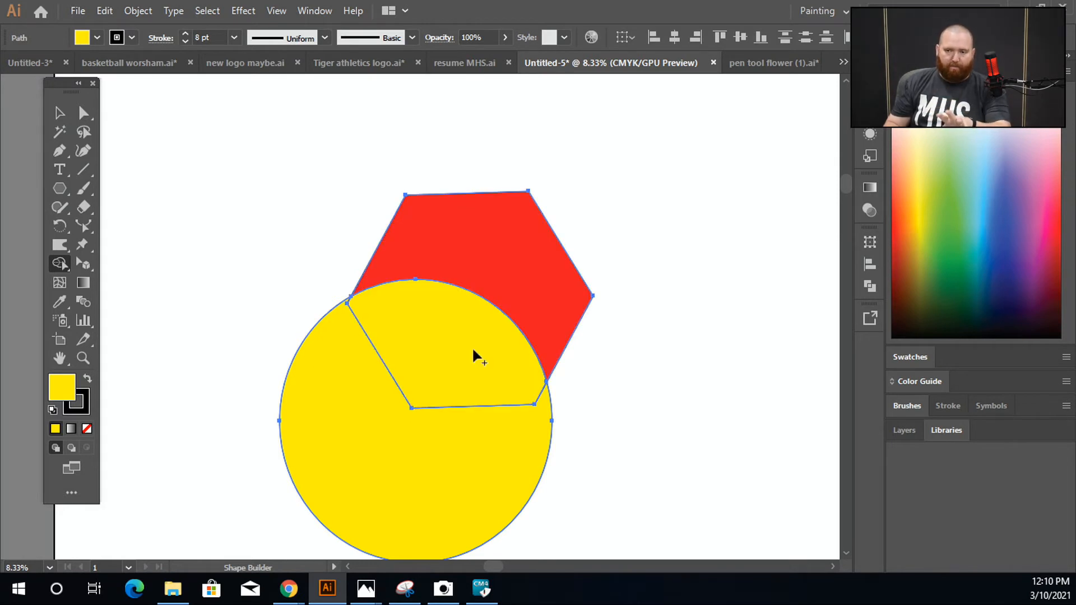
Step: Pull the overlap piece, the red hexagon remainder and the cut yellow circle apart and inspect the cut circle's notched corners
left_click(66, 118)
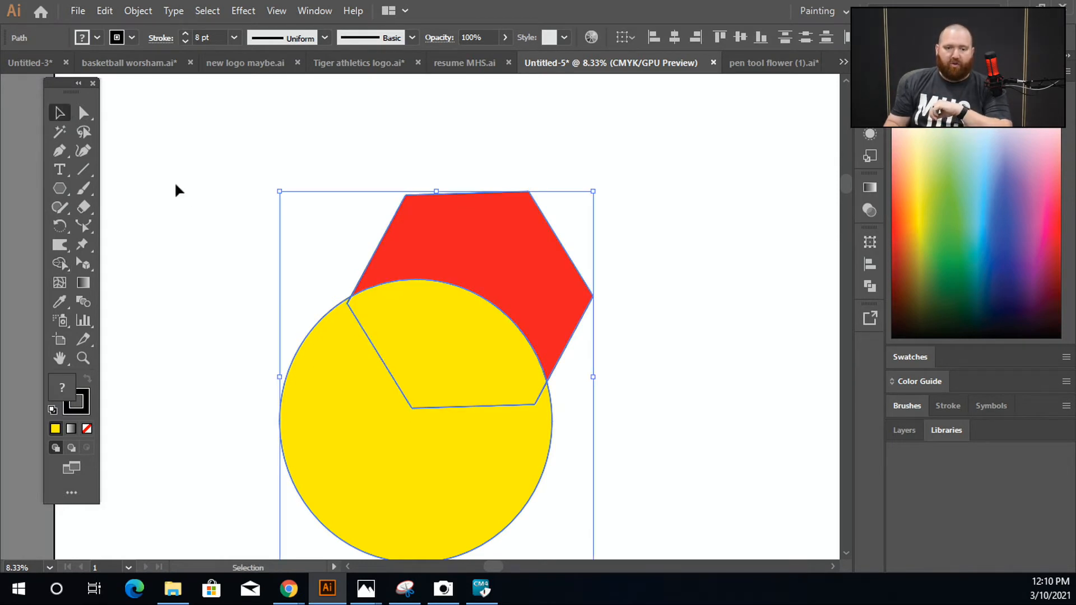
left_click(175, 187)
left_click_drag(432, 377, 707, 219)
left_click_drag(507, 288, 346, 176)
left_click_drag(440, 466, 536, 449)
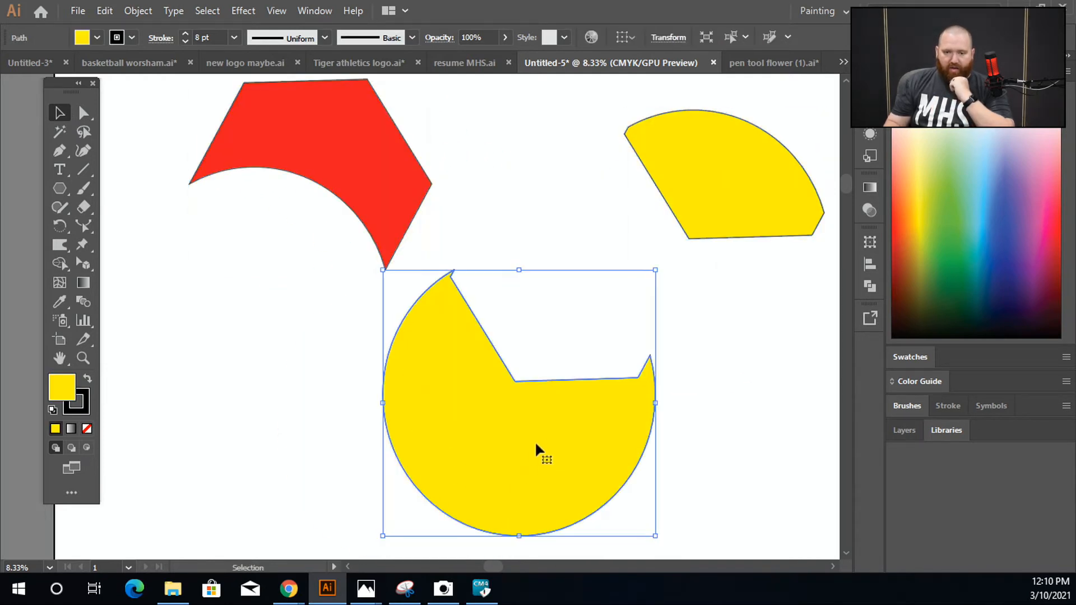
left_click(802, 417)
left_click(571, 441)
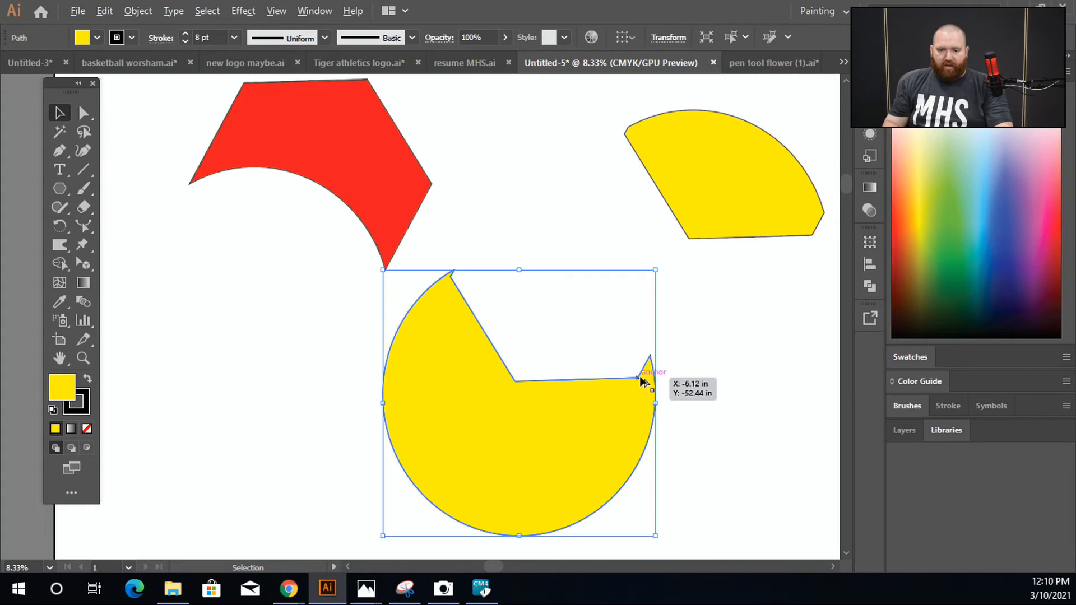
scroll(640, 376, "up", 2)
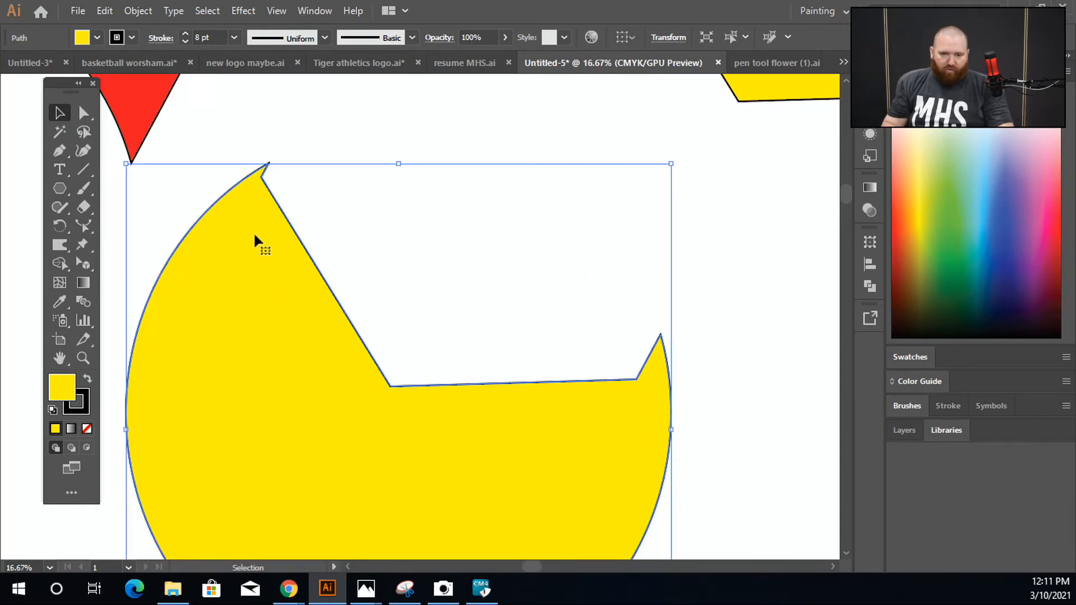
left_click(383, 301)
scroll(392, 336, "down", 2)
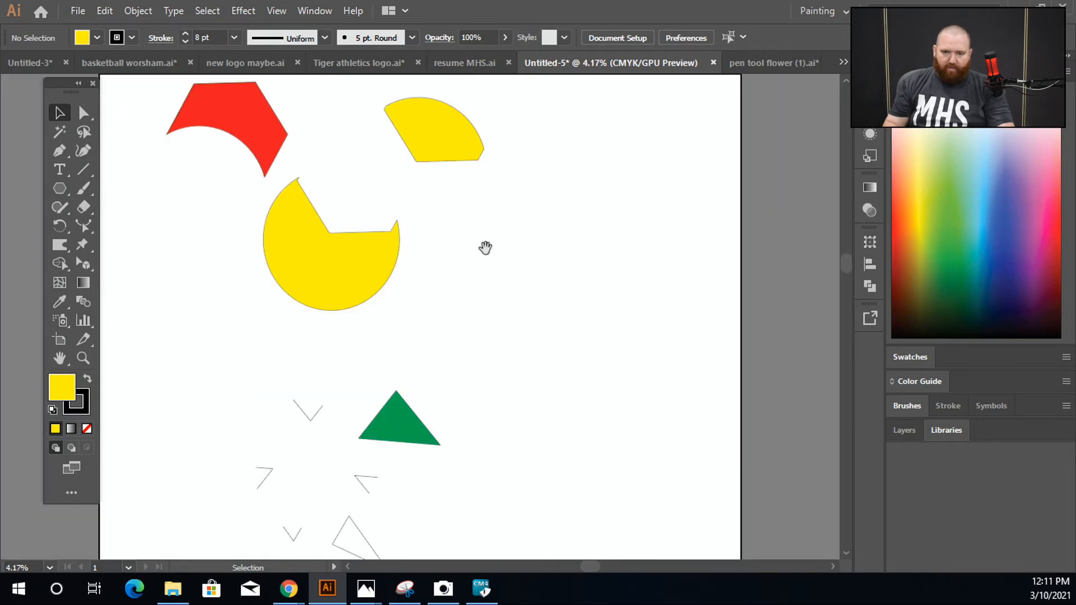
Step: Draw two overlapping yellow ellipses, the second one larger, in the blank area beside the cut circle
left_click_drag(59, 196, 170, 226)
left_click_drag(616, 266, 332, 233)
scroll(434, 304, "up", 2)
mouse_move(330, 172)
left_mouse_down()
mouse_move(516, 336)
mouse_move(537, 374)
left_mouse_up()
left_click_drag(495, 122, 748, 380)
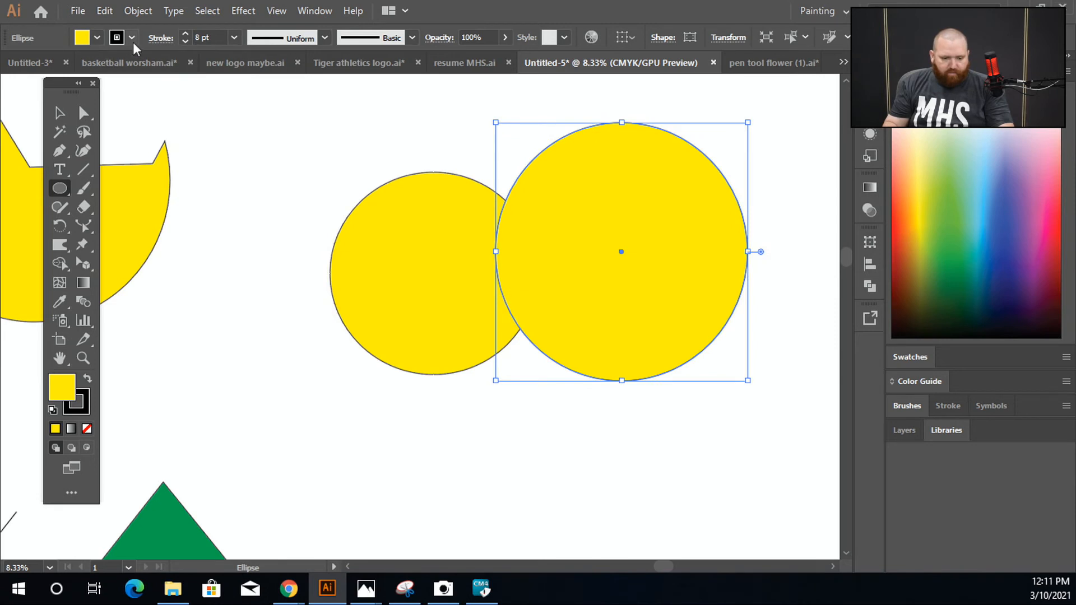
Step: Fill the larger of the two overlapping circles with red and deselect it
left_click(97, 38)
left_click(55, 65)
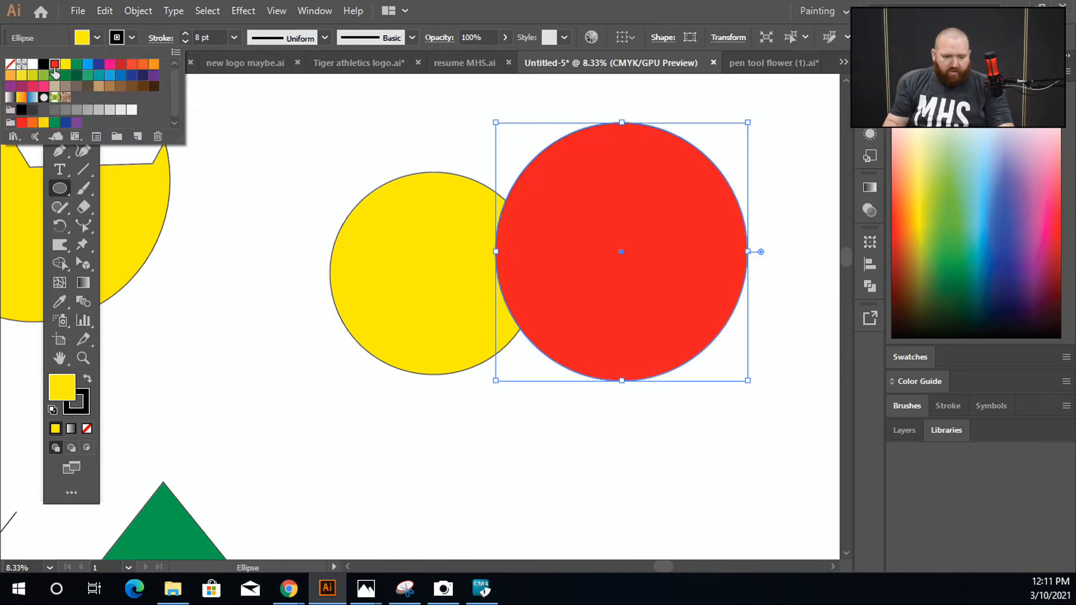
left_click(66, 116)
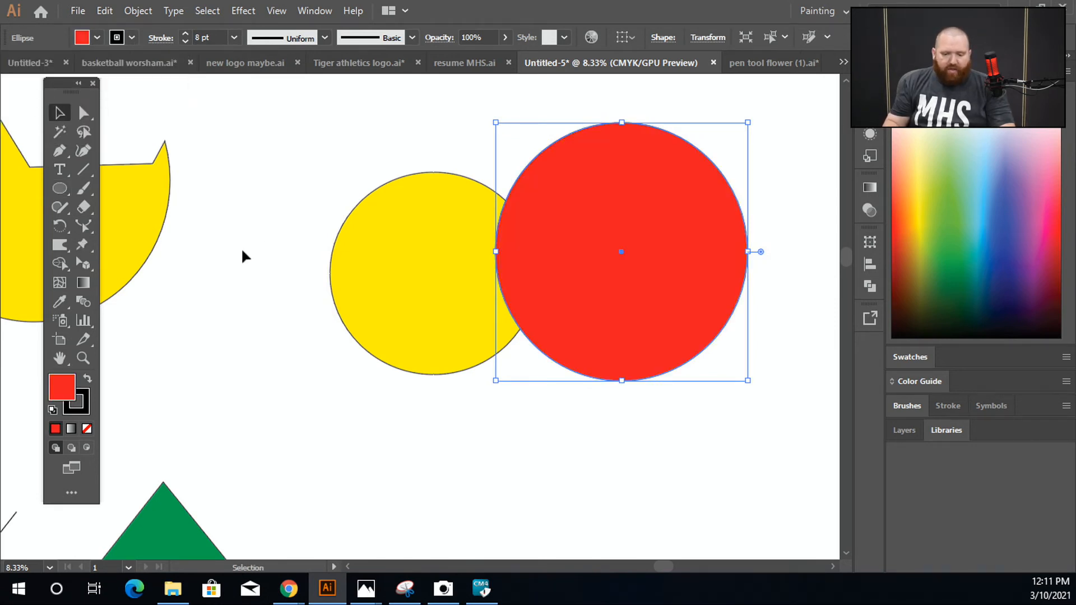
left_click(299, 186)
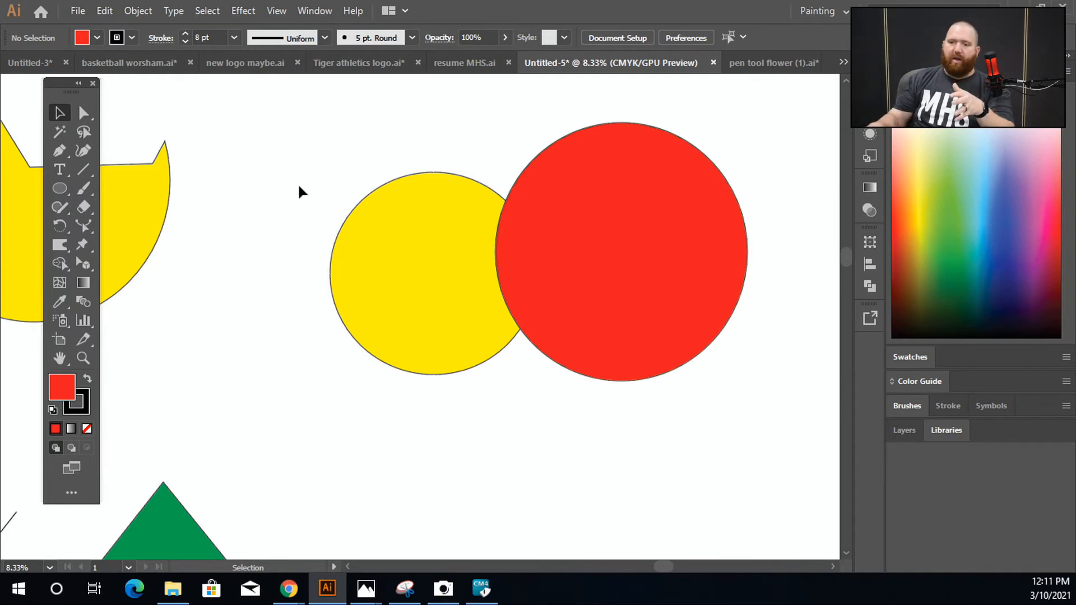
Step: Select both overlapping circles and fill them with the linear white-to-black gradient, keeping the gradient settings clear of the artwork
left_click_drag(266, 105, 691, 394)
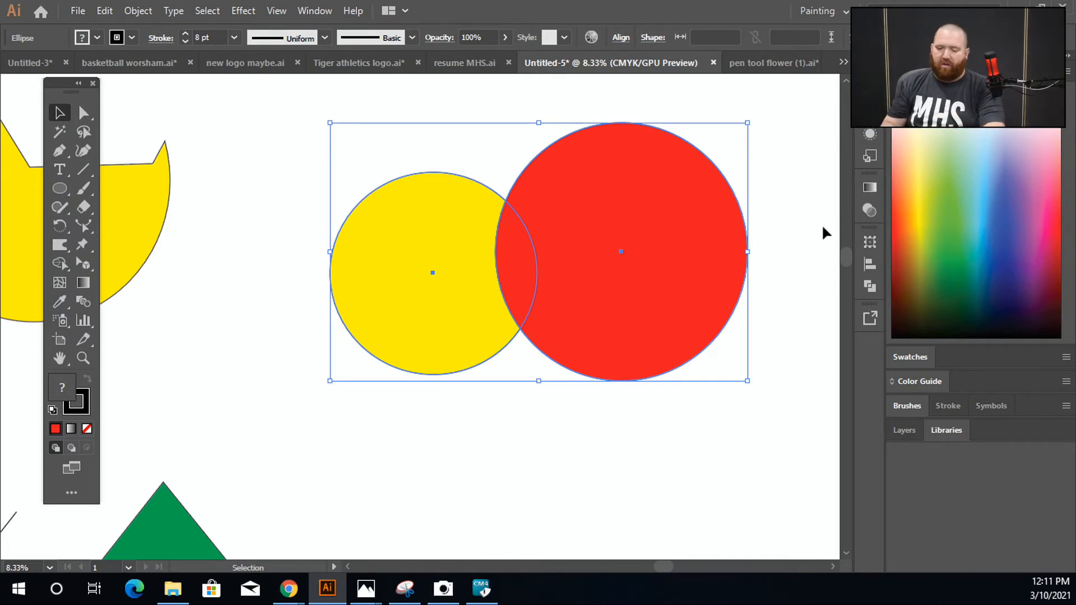
left_click(869, 188)
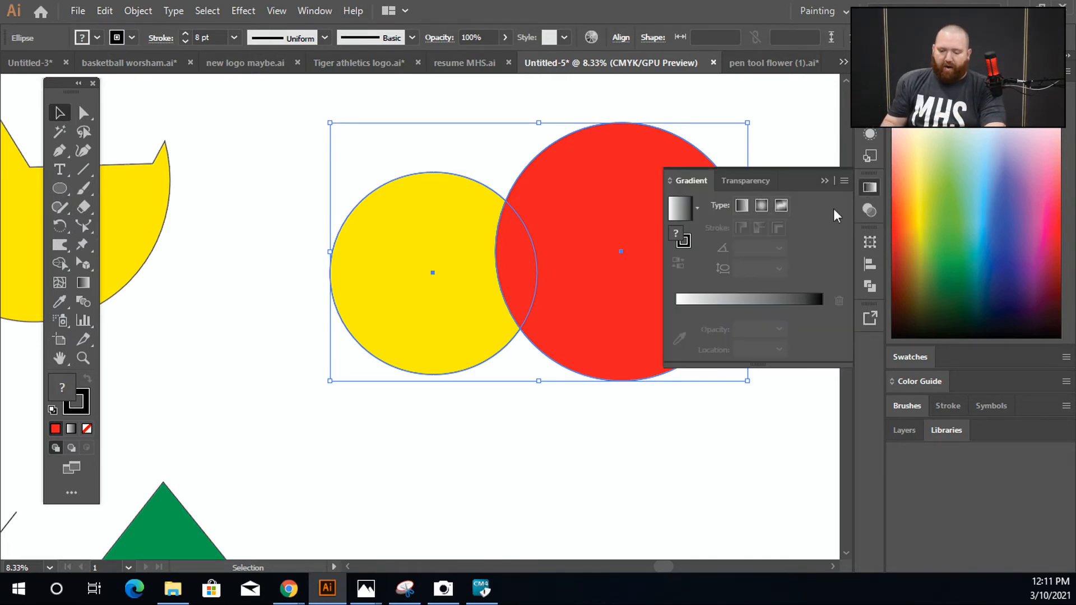
left_click(756, 303)
left_click_drag(798, 174, 839, 204)
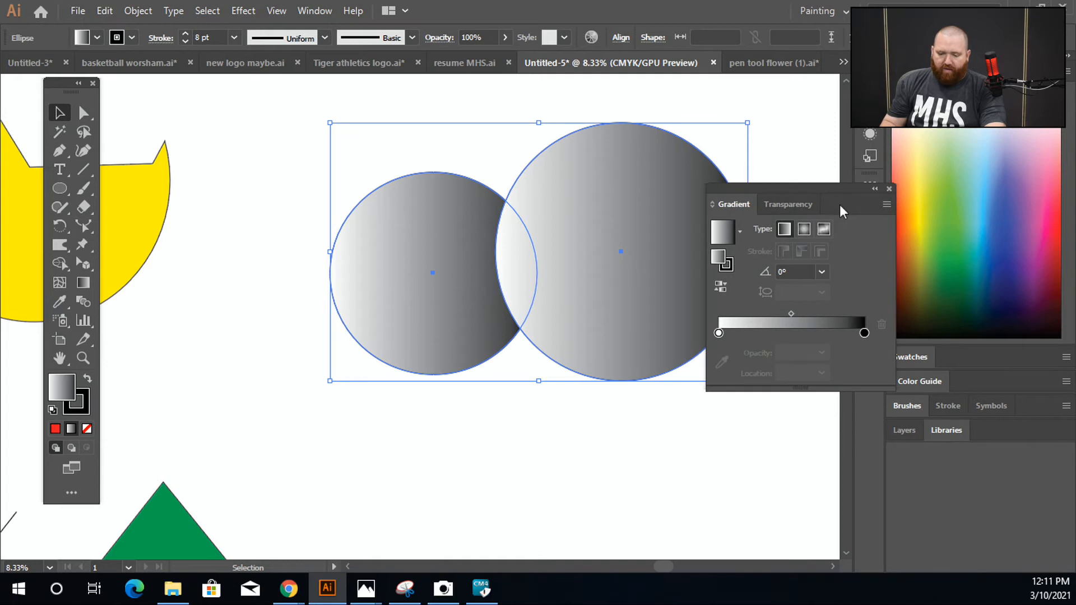
left_click_drag(755, 193, 827, 225)
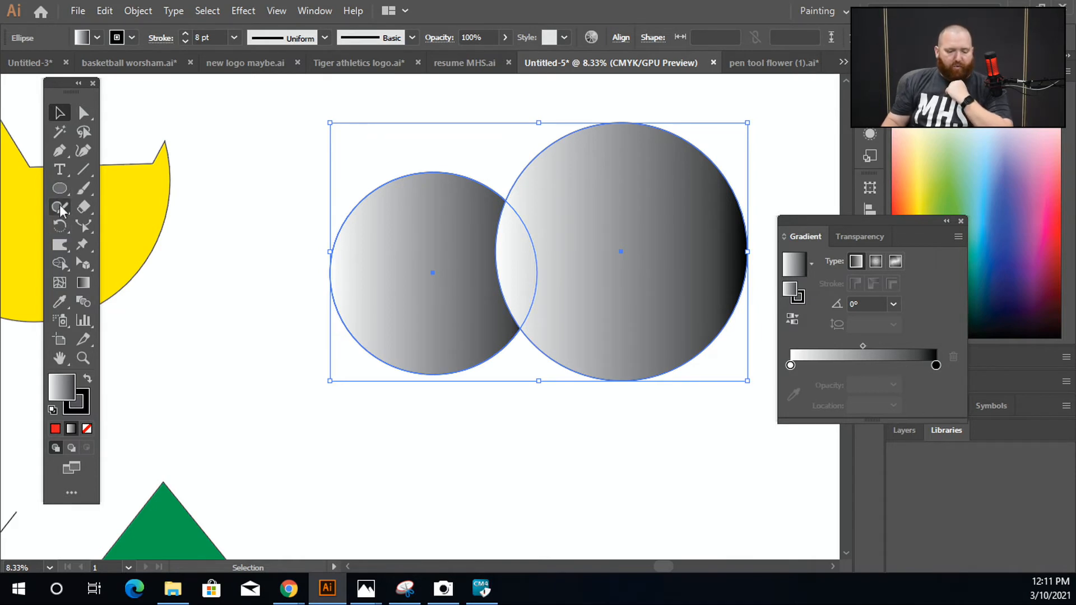
Step: Try merging the two gradient circles with a straight Shape Builder stroke and undo the merge
left_click(62, 265)
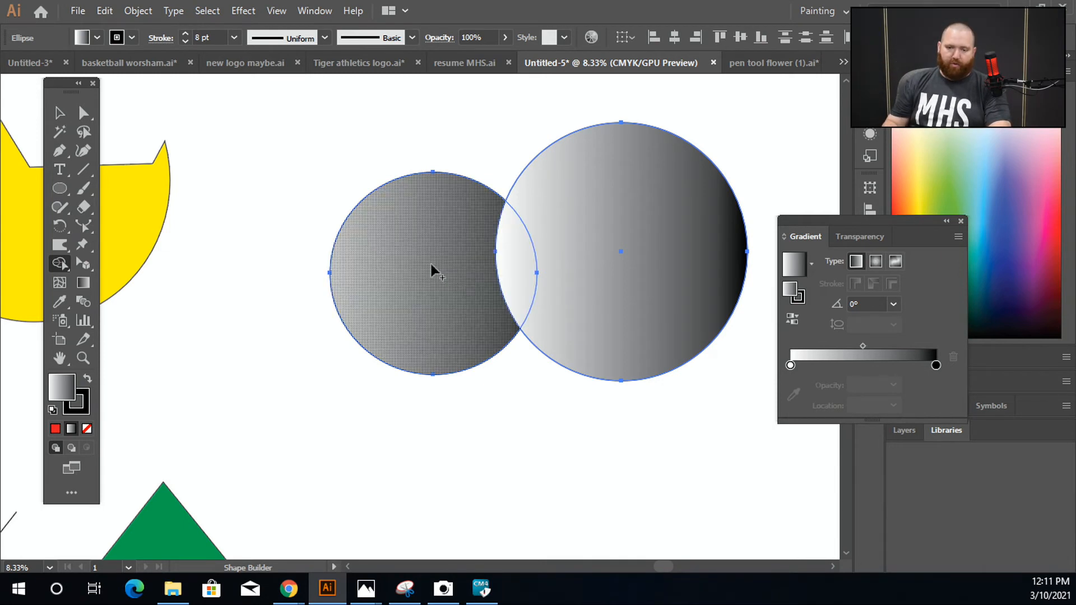
mouse_move(380, 275)
left_mouse_down()
mouse_move(434, 288)
mouse_move(604, 267)
left_mouse_up()
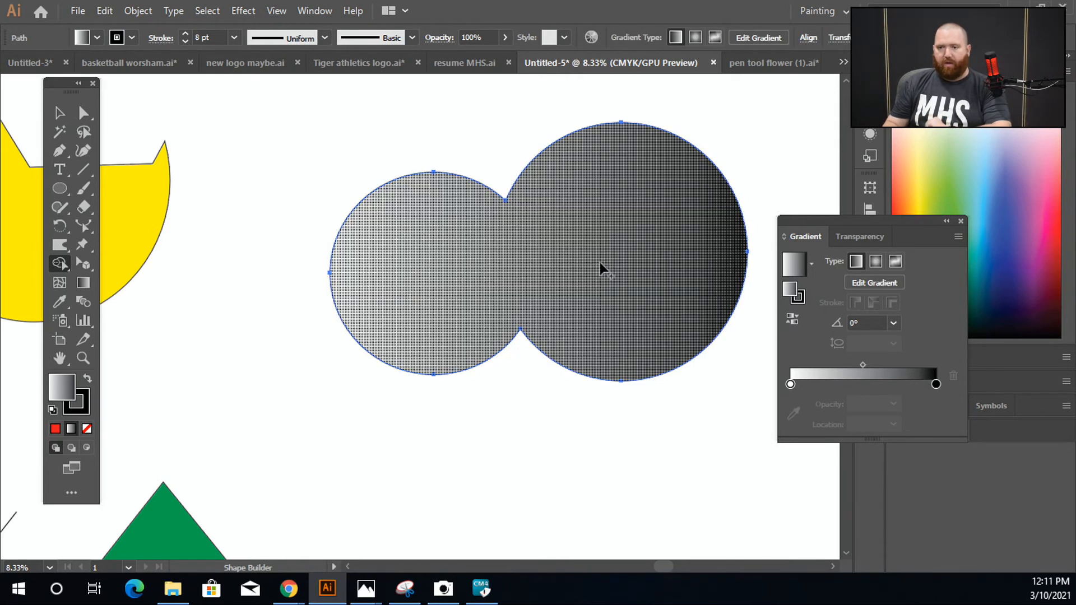
key("ctrl+z")
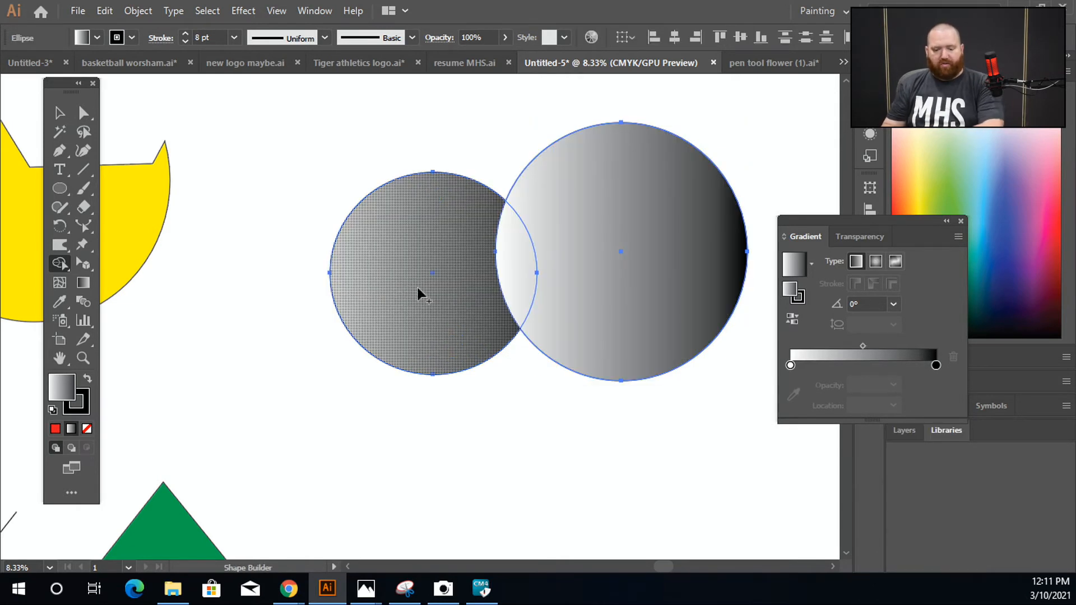
Step: Merge the two gradient circles into one shape with a winding Shape Builder stroke through all their regions, and deselect the result
mouse_move(419, 237)
left_mouse_down()
mouse_move(437, 283)
mouse_move(466, 225)
mouse_move(480, 250)
mouse_move(468, 291)
mouse_move(493, 305)
mouse_move(577, 251)
left_mouse_up()
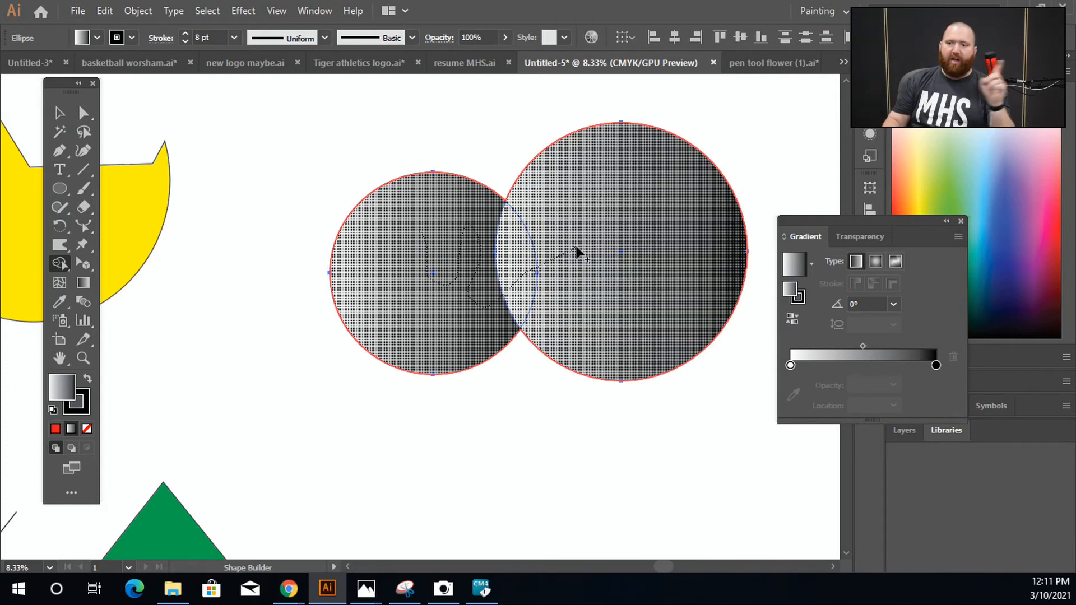
left_click_drag(578, 251, 577, 251)
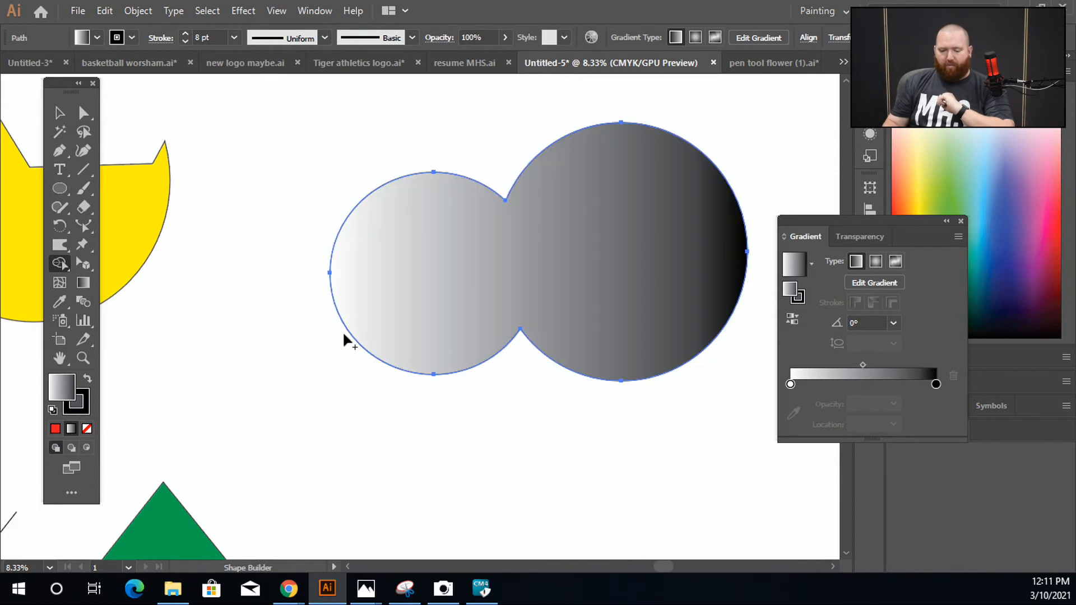
left_click(60, 113)
left_click(245, 341)
Step: Select all artwork in the document and delete it
key("ctrl+0")
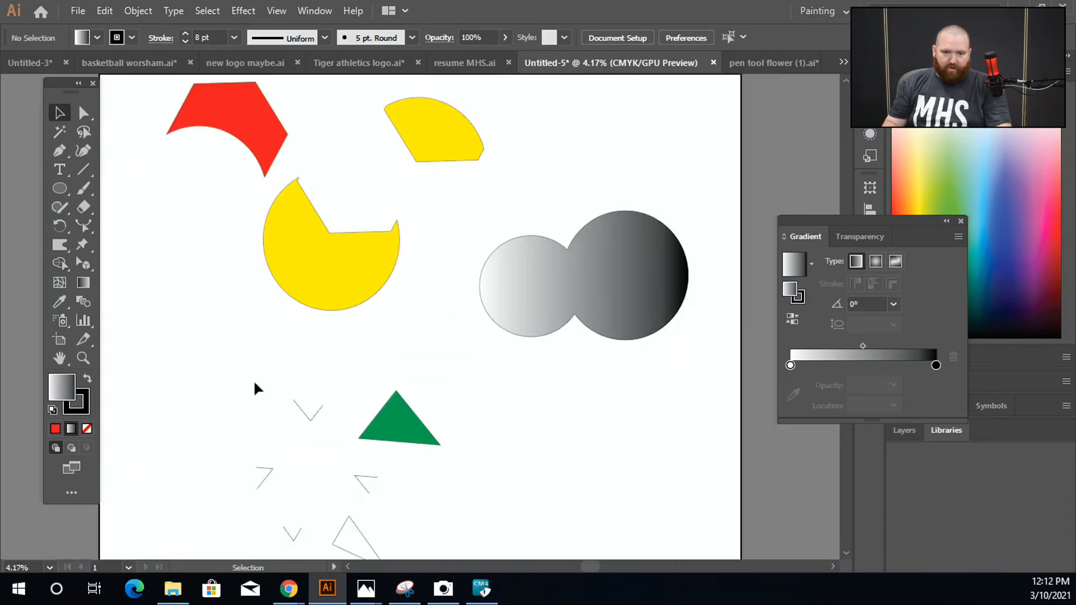
key("ctrl+minus")
key("ctrl+a")
key("Delete")
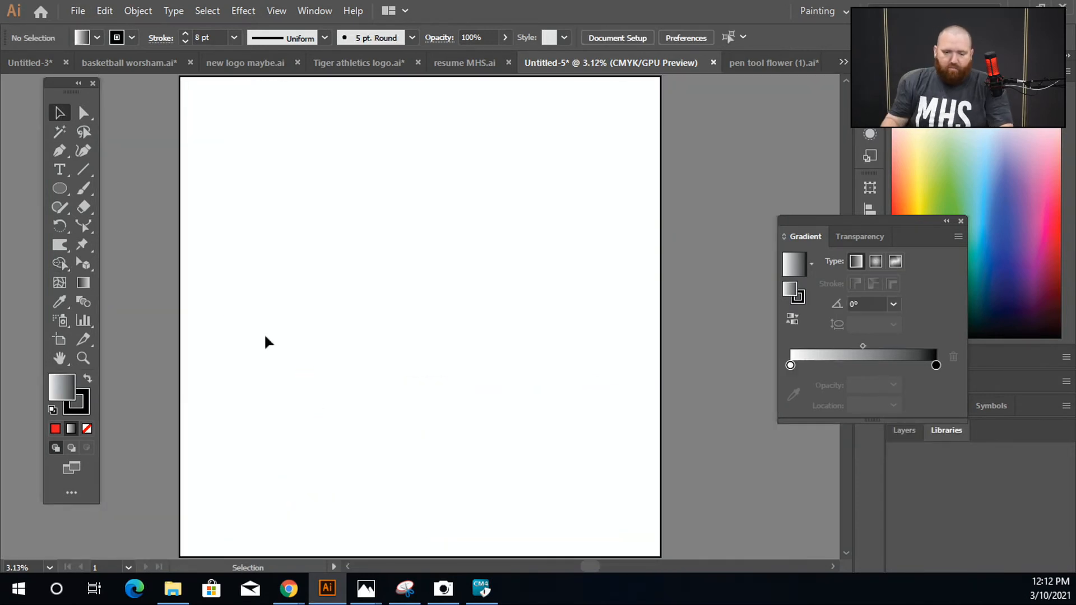
Step: Draw an ellipse about 39 in wide and 43 in tall in the upper part of the empty artboard
key("ctrl+plus")
key("ctrl+plus")
left_click(59, 192)
left_click_drag(152, 124, 318, 306)
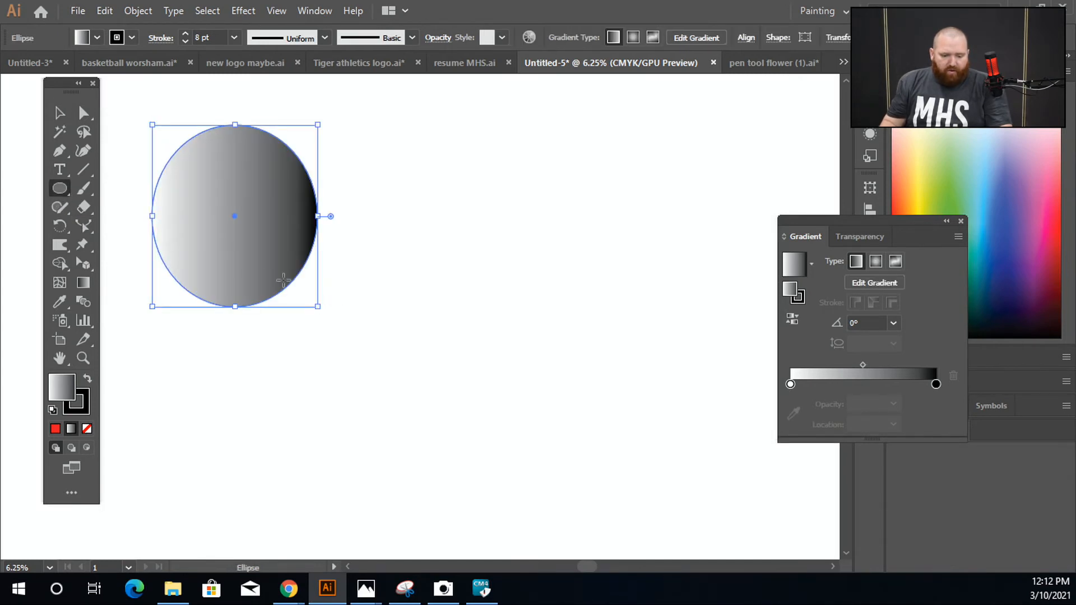
Step: Set the ellipse's fill to none so only its black 8 pt outline is left
left_click(98, 37)
left_click(65, 65)
left_click(75, 68)
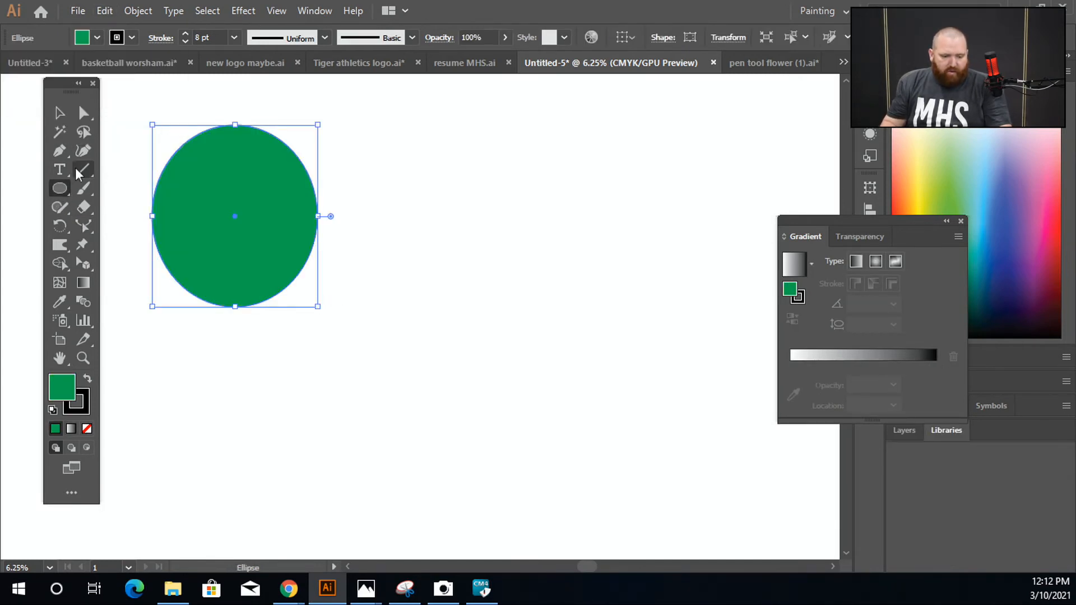
left_click(87, 429)
left_click(135, 137)
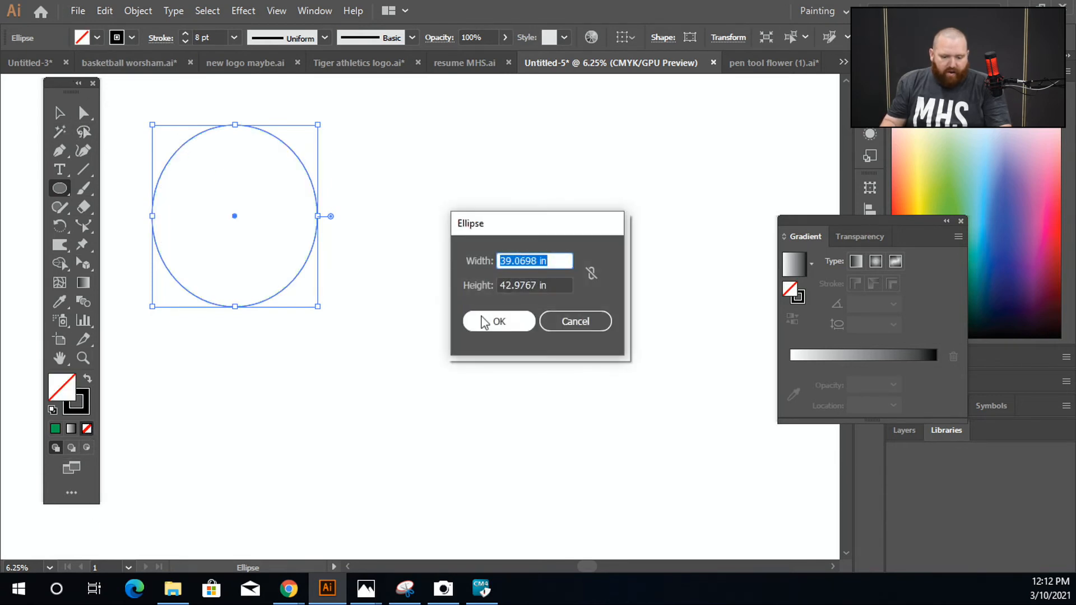
left_click(583, 326)
Step: Duplicate the unfilled ellipse five times, arranging the copies in a flower-like cluster of overlapping outlines
left_click(65, 113)
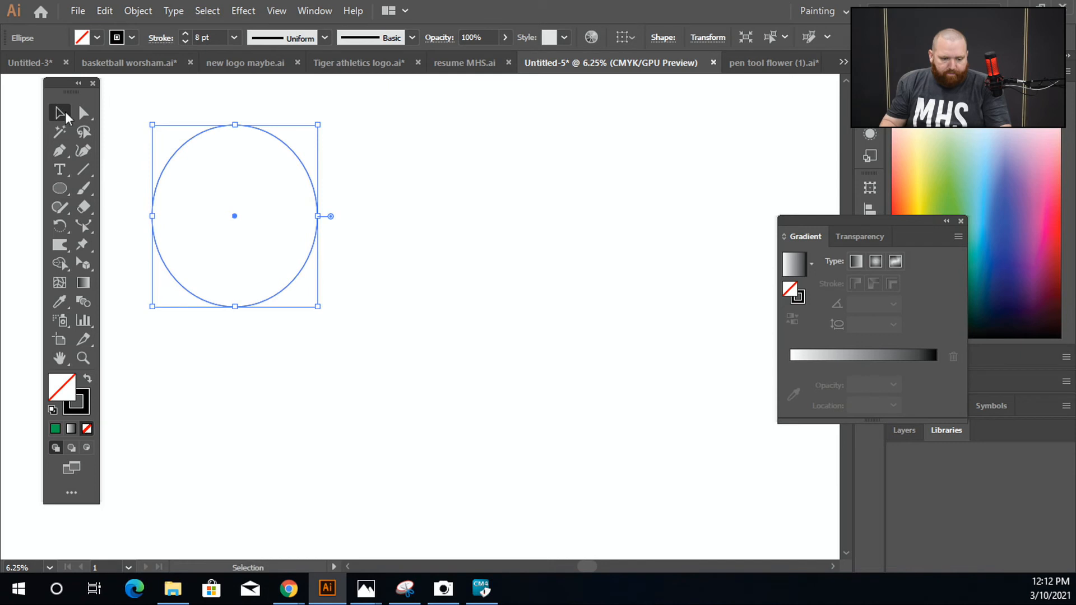
left_click_drag(310, 179, 396, 320)
left_click_drag(391, 378, 262, 303)
left_click_drag(206, 344, 322, 429)
left_click(535, 389)
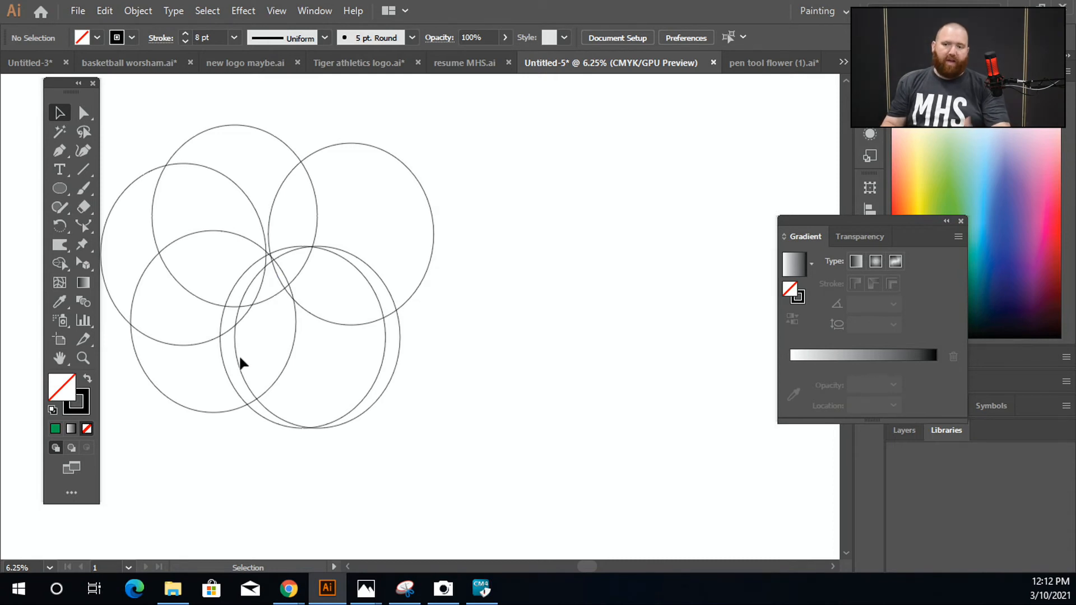
Step: Select all the overlapping ellipses and merge neighbouring regions inside the uppermost one into a single shape with Shape Builder
key("space")
left_click_drag(238, 356, 322, 404)
left_click_drag(181, 171, 420, 415)
scroll(350, 303, "up", 2)
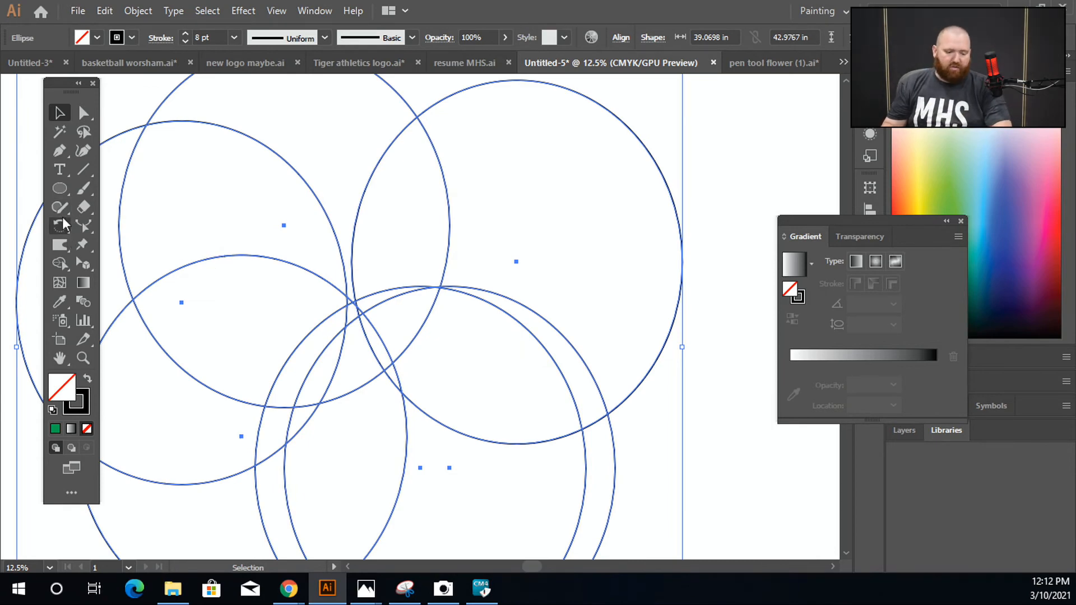
left_click(65, 268)
mouse_move(315, 98)
left_mouse_down()
mouse_move(259, 137)
mouse_move(275, 209)
left_mouse_up()
mouse_move(339, 288)
left_mouse_down()
mouse_move(343, 319)
mouse_move(350, 307)
left_mouse_up()
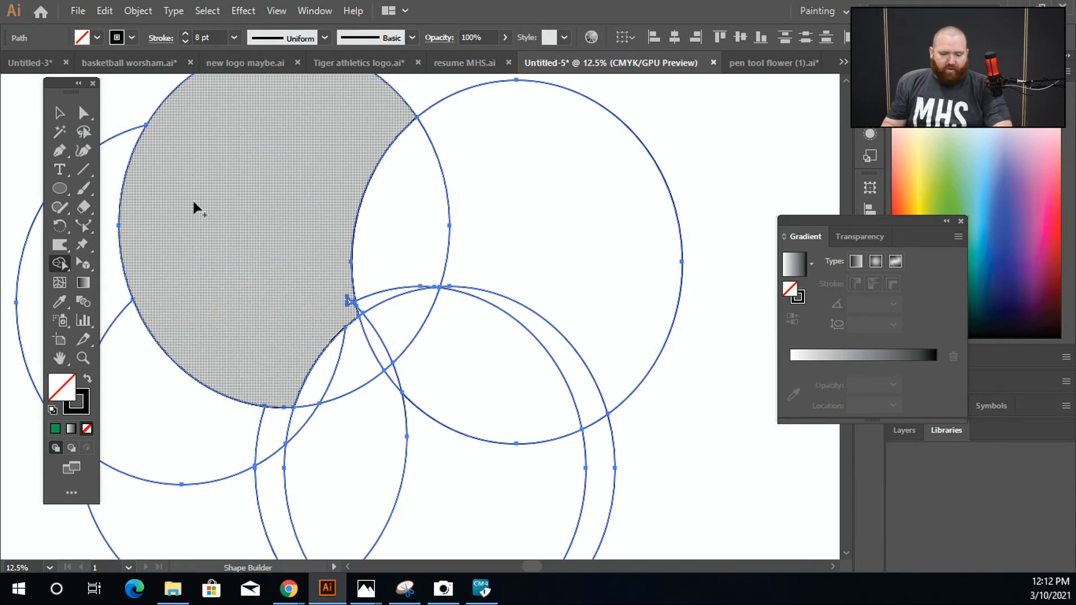
Step: Undo and redo the last merge, and make the outer region of the adjacent right-hand ellipse a separate shape
key("ctrl+z")
key("ctrl+shift+z")
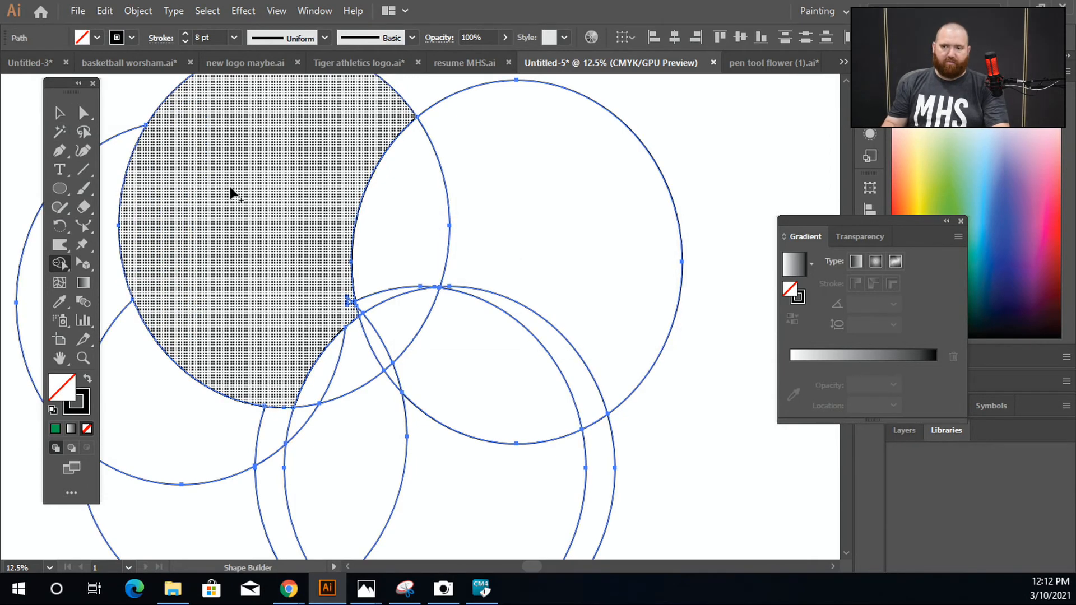
left_click(540, 208)
left_click(59, 113)
key("ctrl+0")
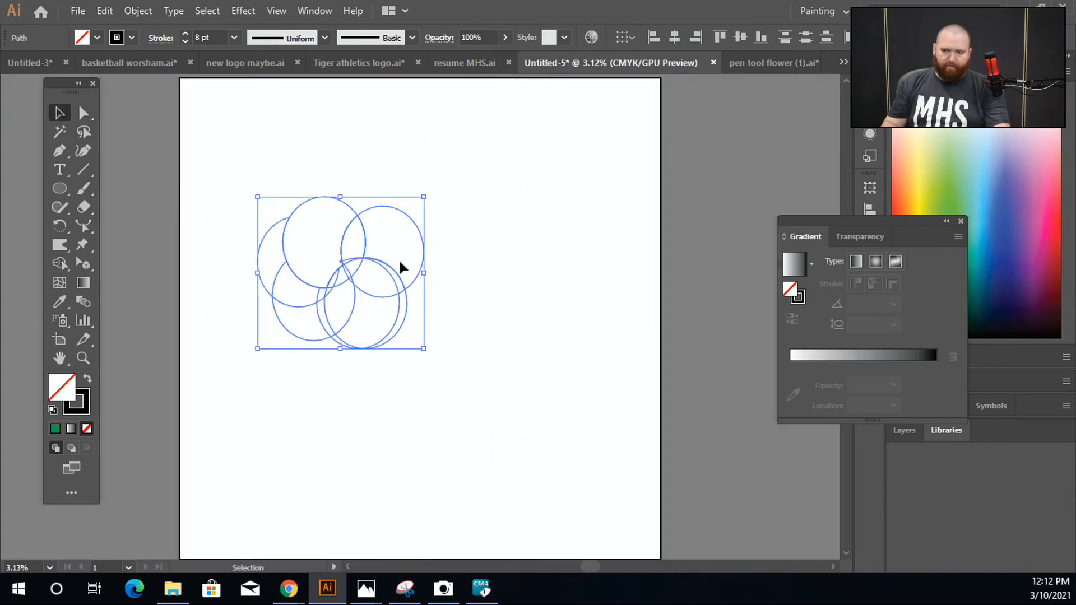
Step: Select all the overlapping ellipses and delete them from the artboard
left_click_drag(240, 175, 519, 445)
key("Delete")
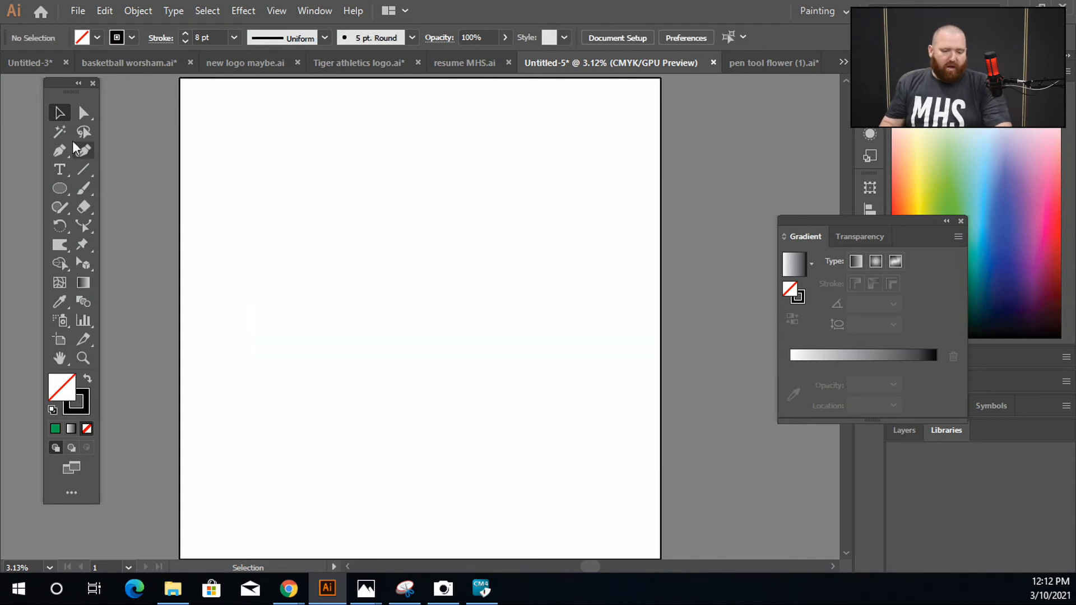
Step: Create a rectangular grid with 50 horizontal and 50 vertical dividers using the Rectangular Grid tool
left_click(79, 174)
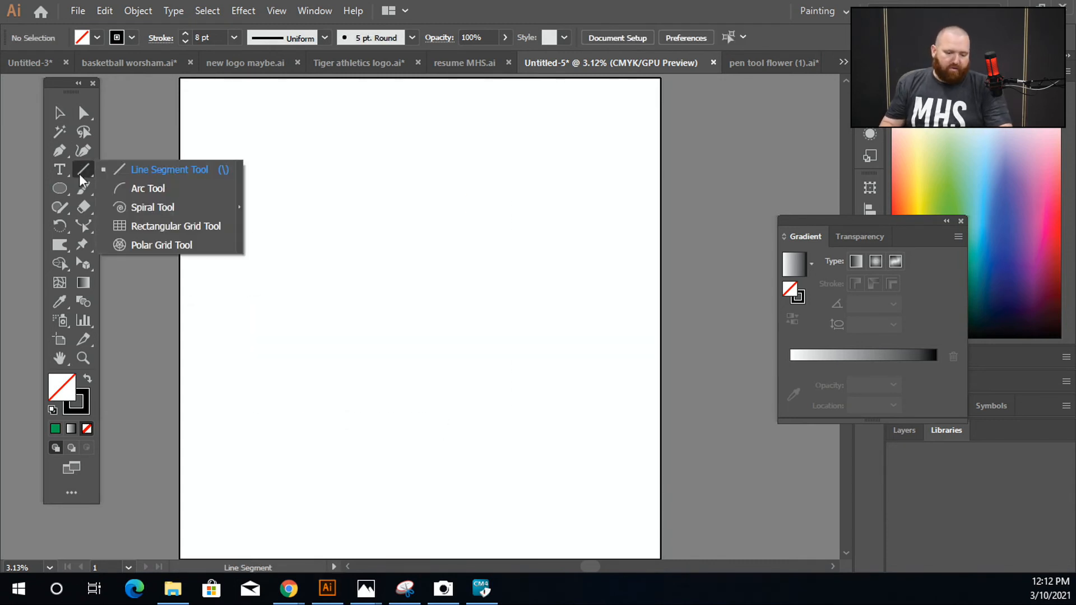
left_click(177, 226)
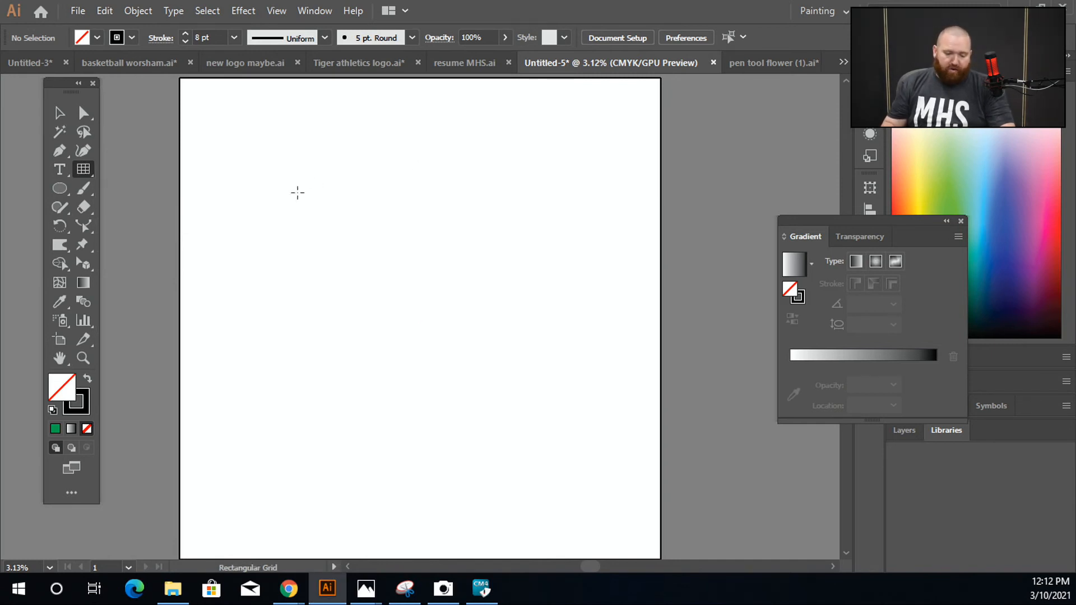
left_click(83, 169)
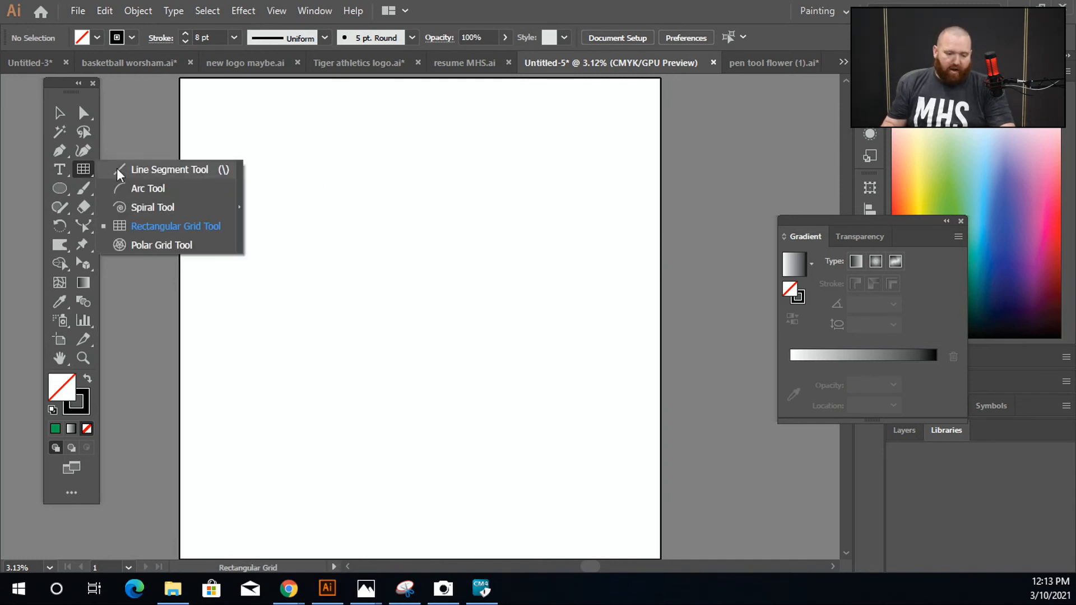
left_click(200, 229)
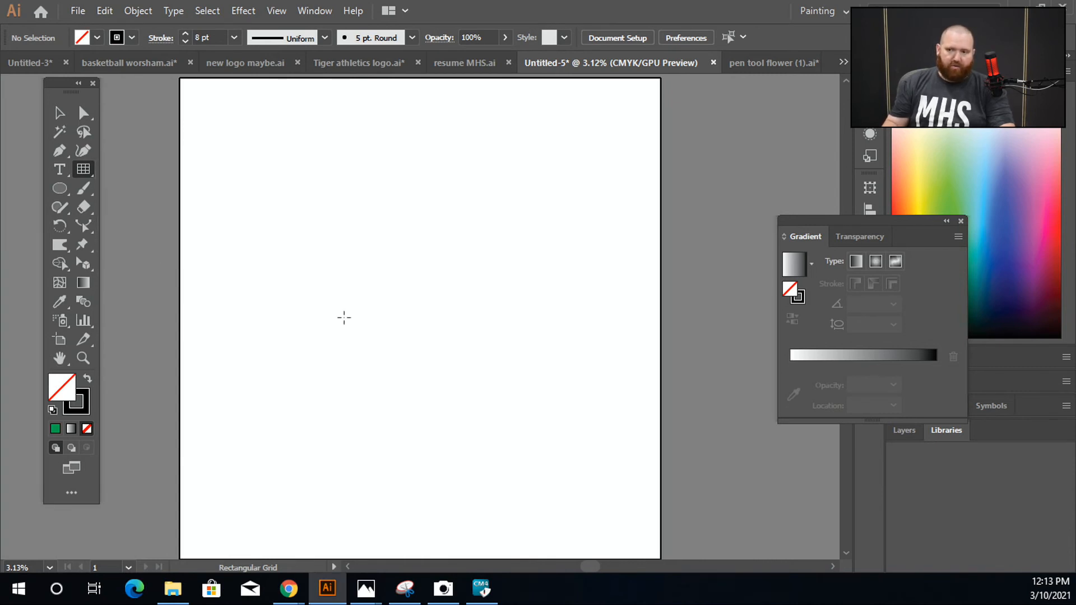
left_click(303, 255)
key("Tab")
key("Tab")
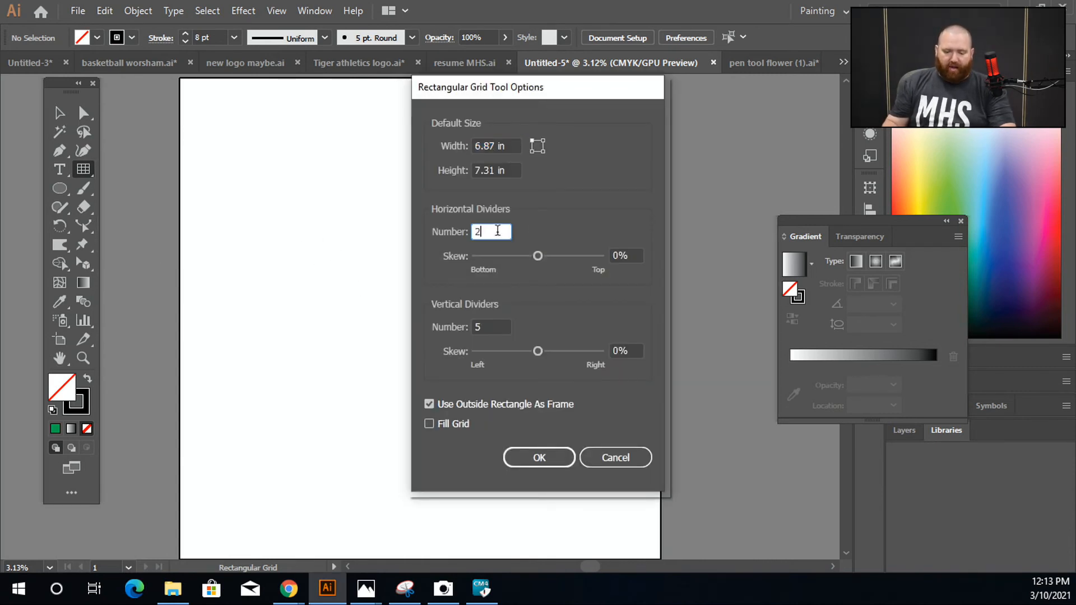
type("50")
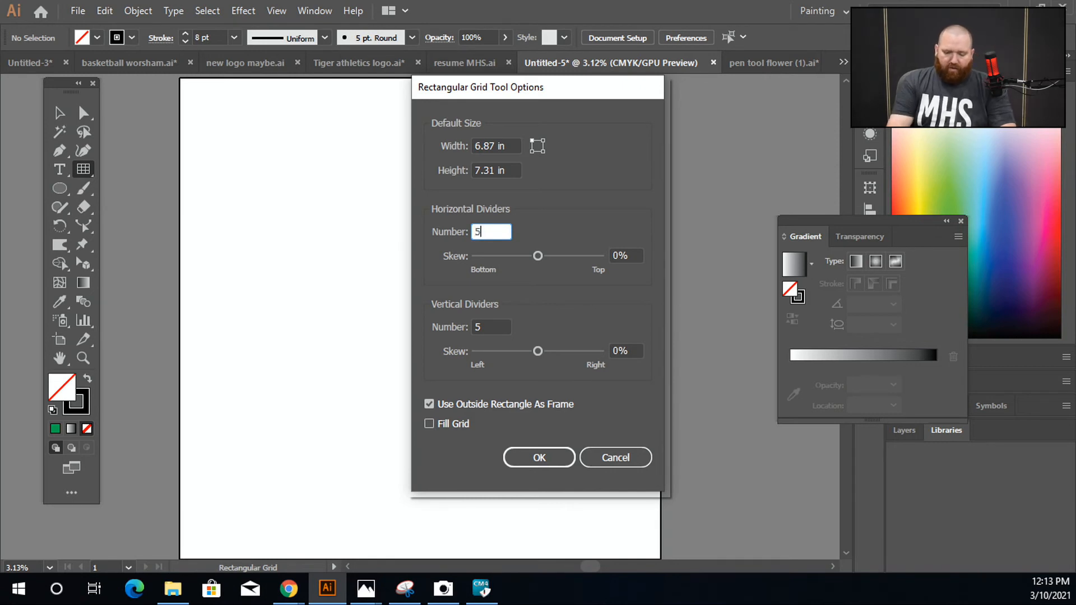
key("Tab")
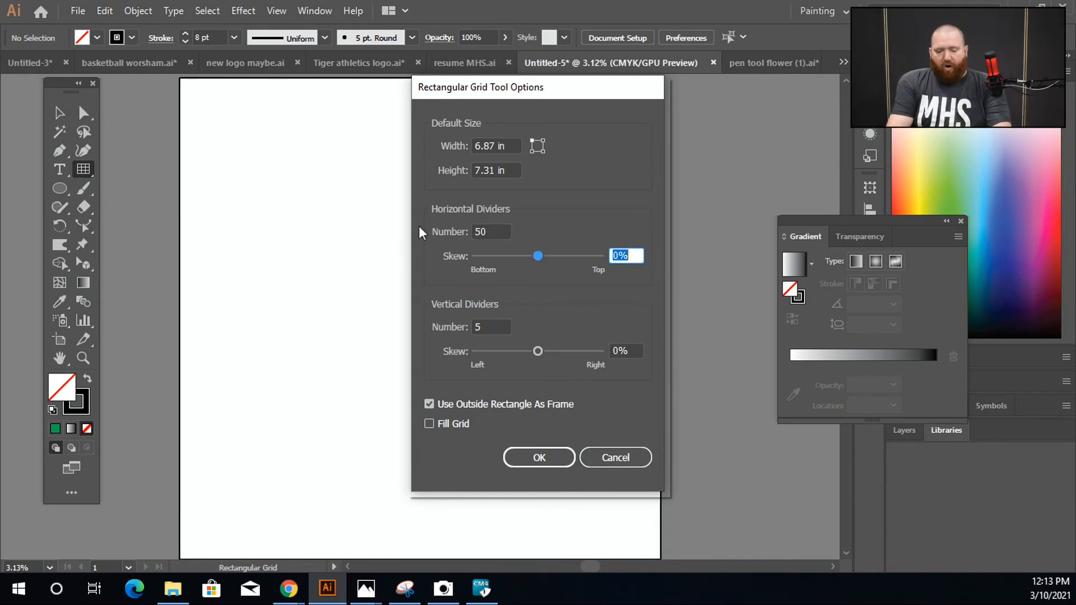
key("Tab")
type("50")
key("Return")
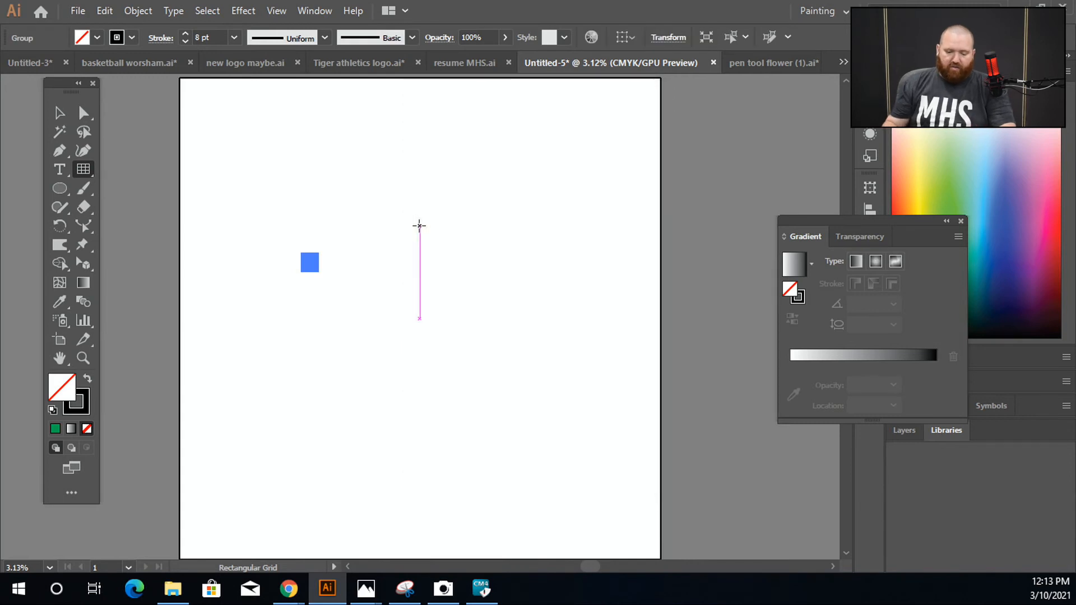
Step: Scale up the small grid from its lower-right corner until it spans about half the artboard's width
left_click(60, 115)
left_click_drag(319, 272, 413, 351)
scroll(413, 352, "up", 3)
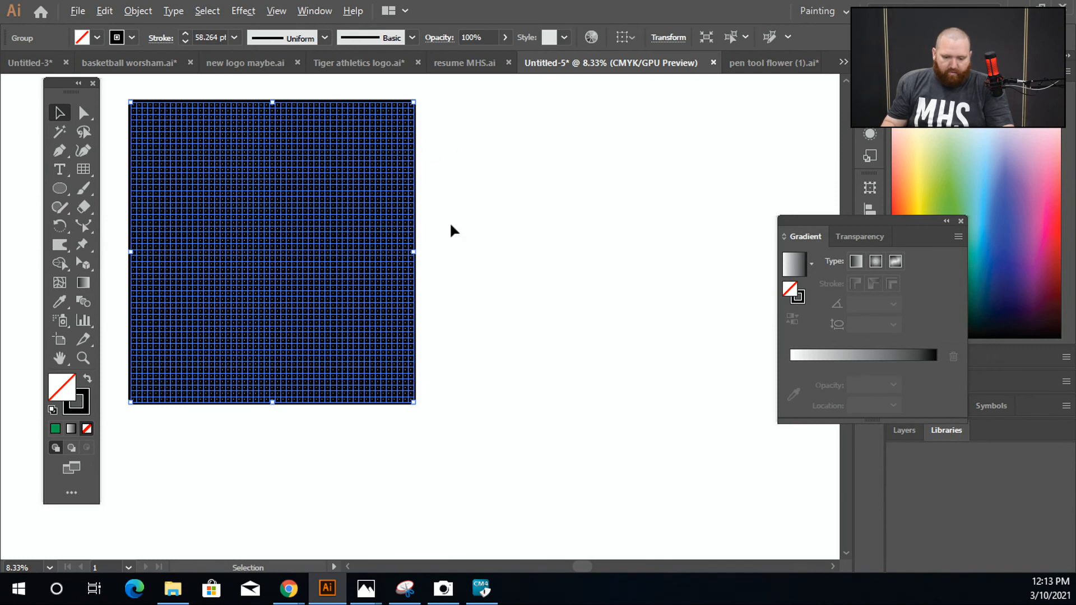
scroll(407, 343, "down", 3)
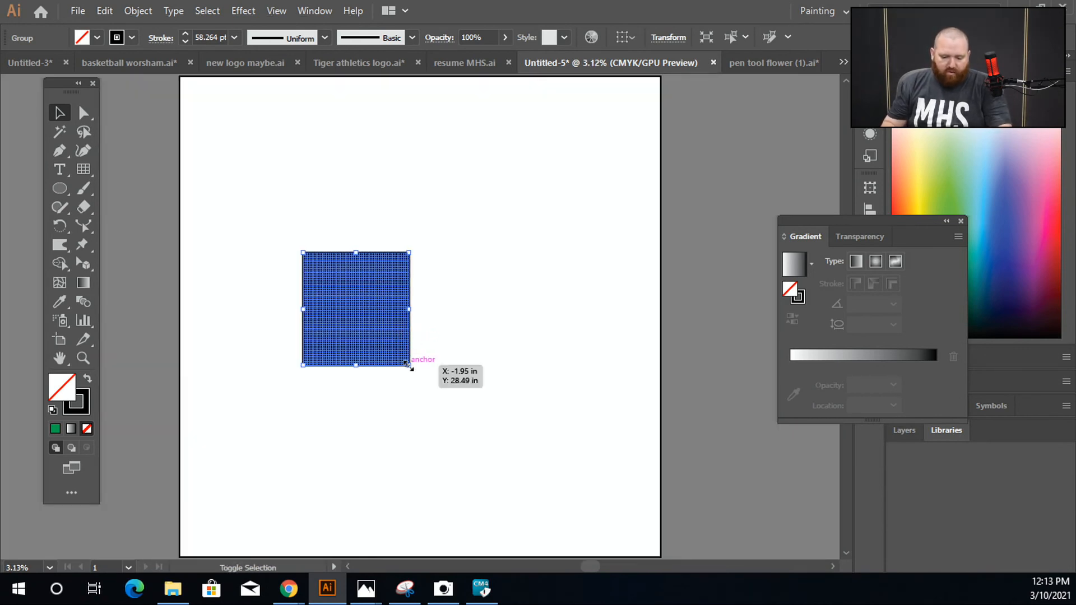
mouse_move(407, 364)
left_mouse_down()
mouse_move(499, 440)
mouse_move(558, 523)
left_mouse_up()
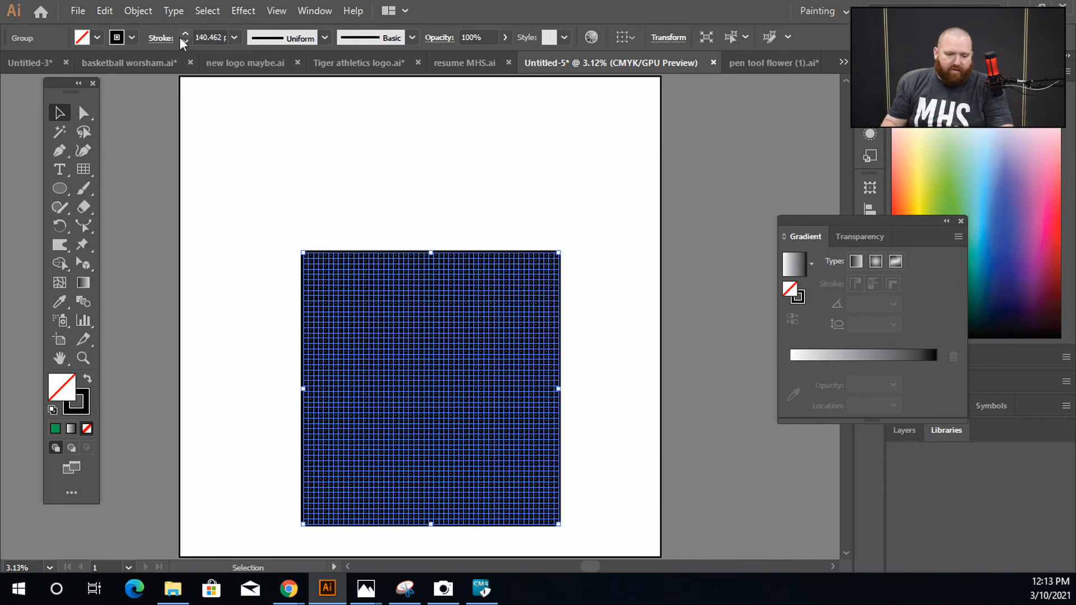
Step: Set the grid's stroke weight to 2 pt and deselect the grid
left_click_drag(185, 41, 185, 41)
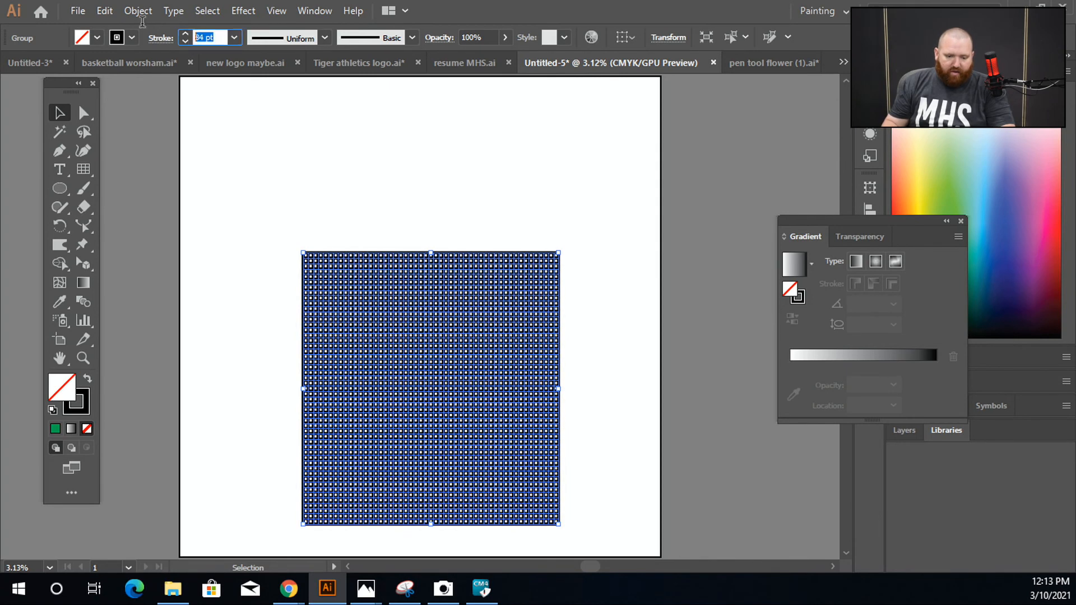
type("2")
key("Return")
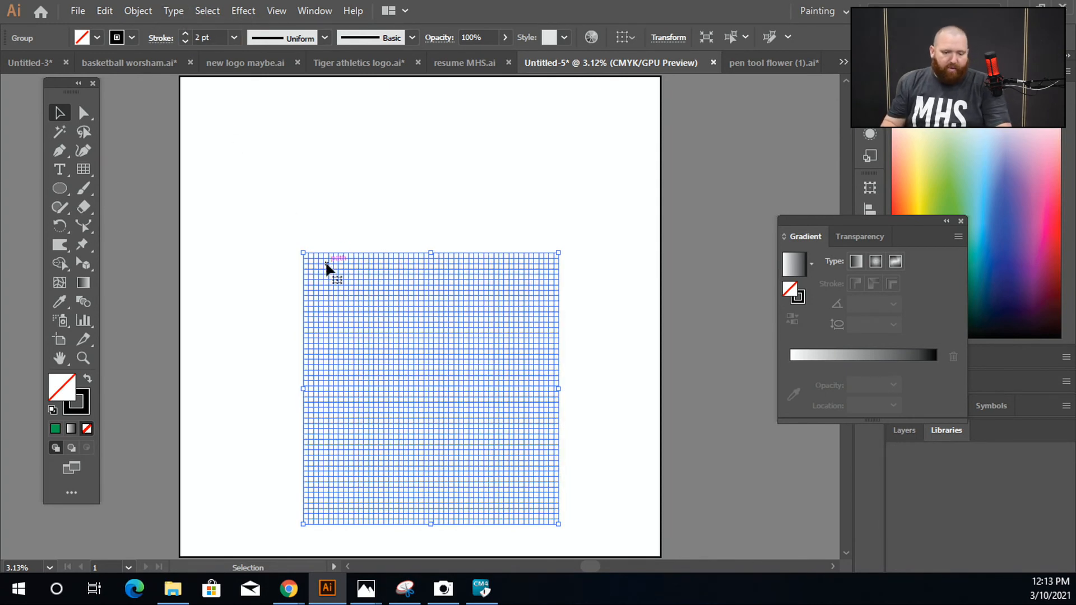
scroll(391, 387, "up", 1)
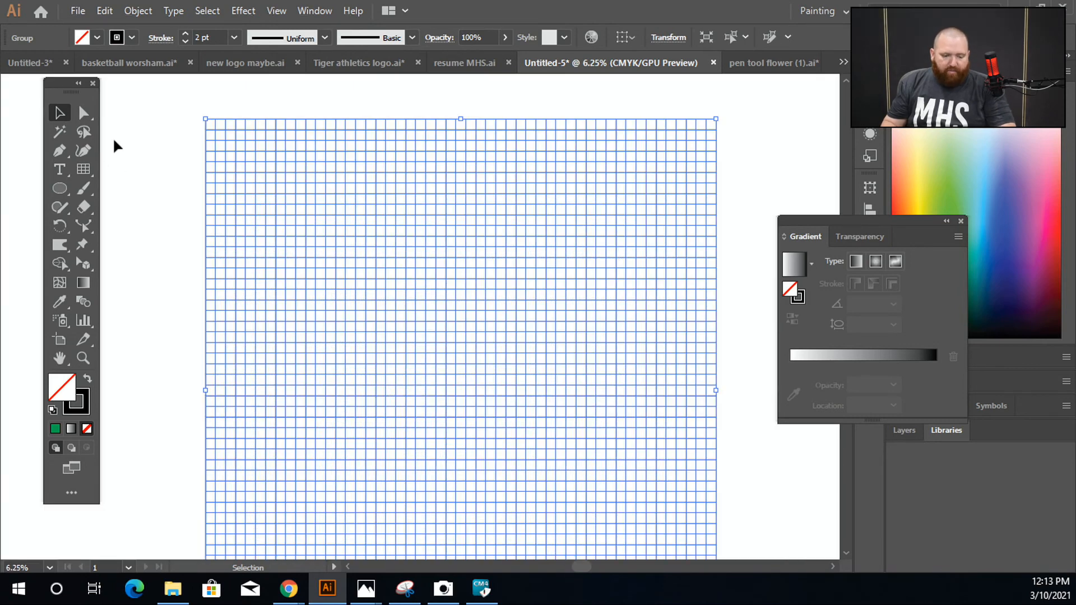
left_click(147, 194)
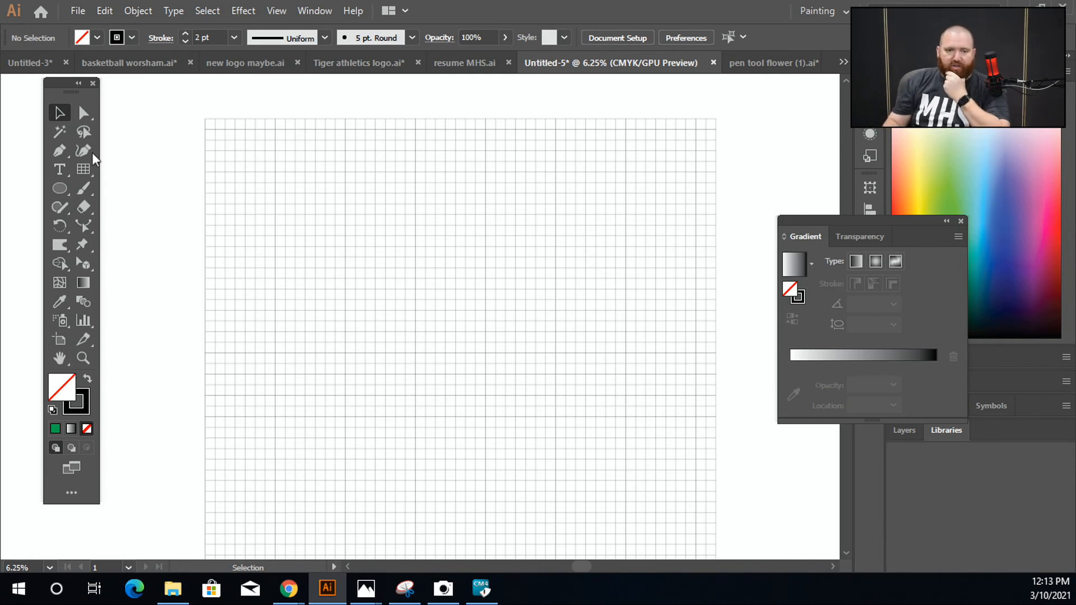
Step: Select the grid and fill five cells yellow in a two-row zigzag with Shape Builder, three above and two below
left_click(88, 173)
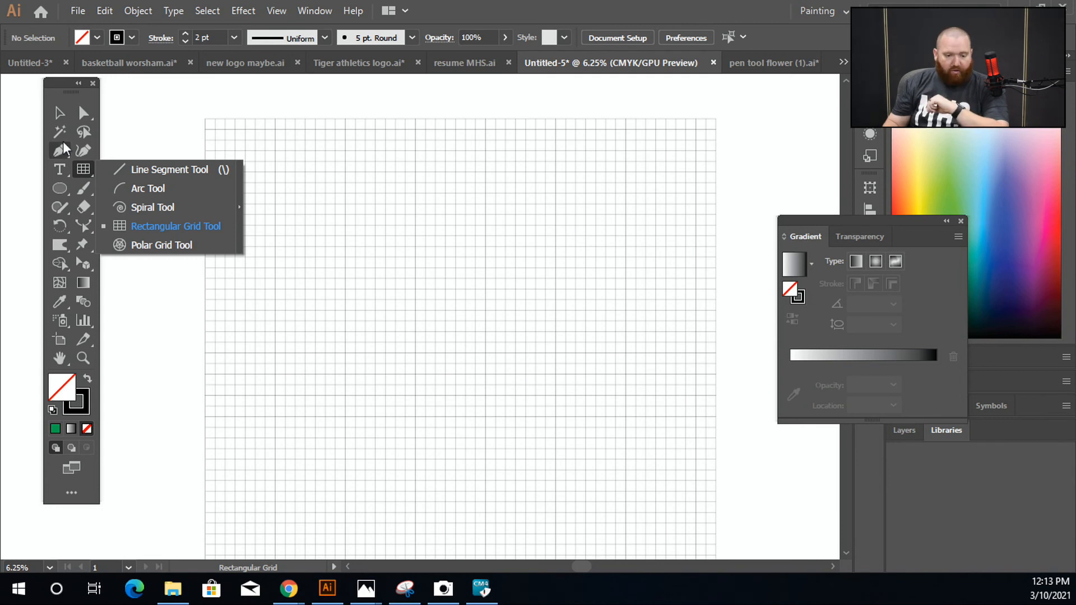
left_click(49, 114)
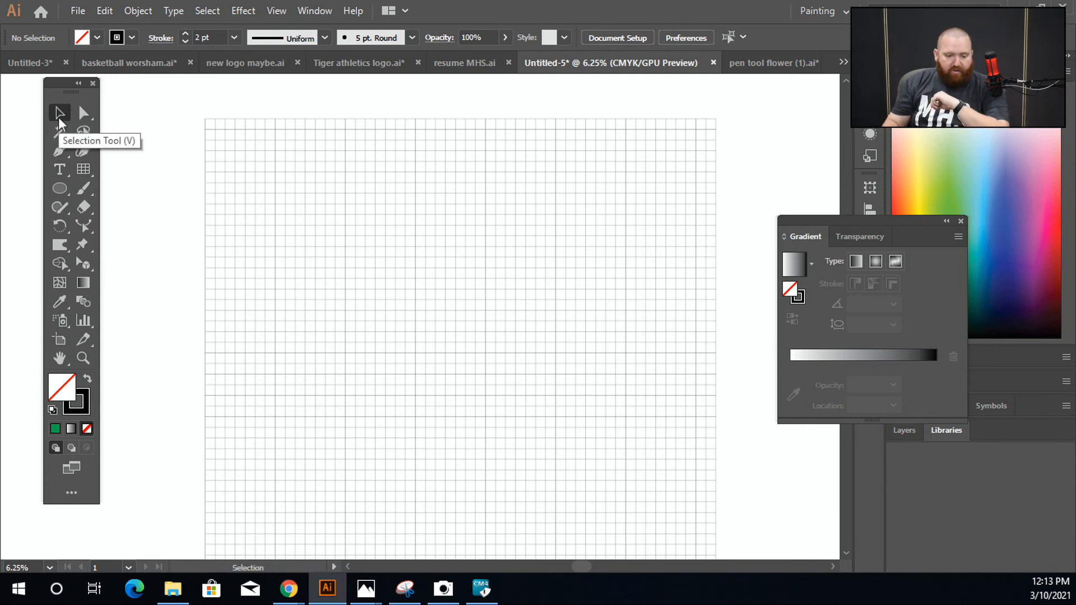
left_click(351, 246)
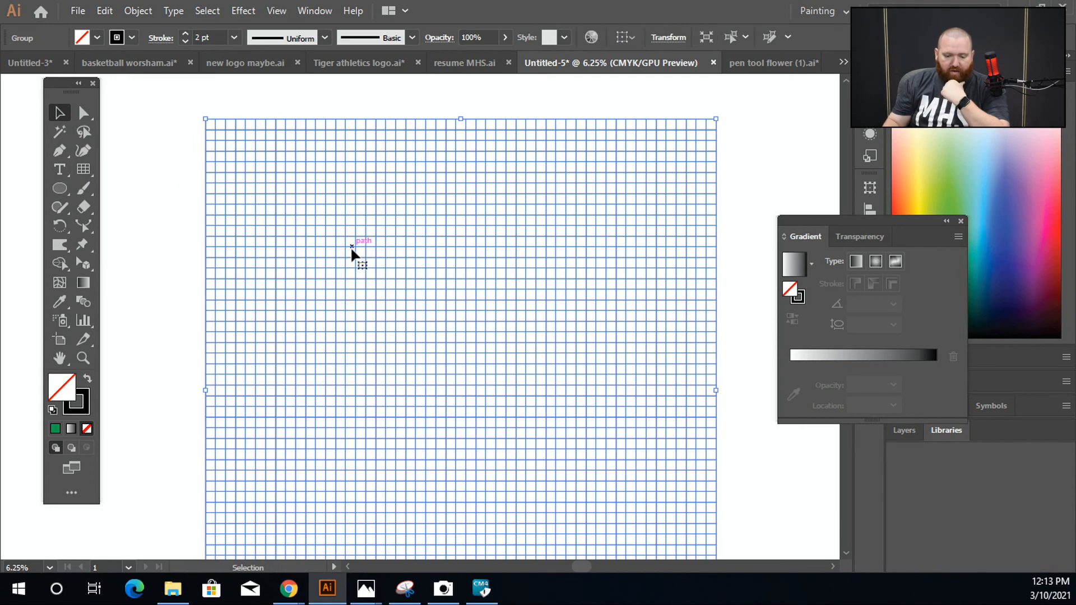
left_click(69, 269)
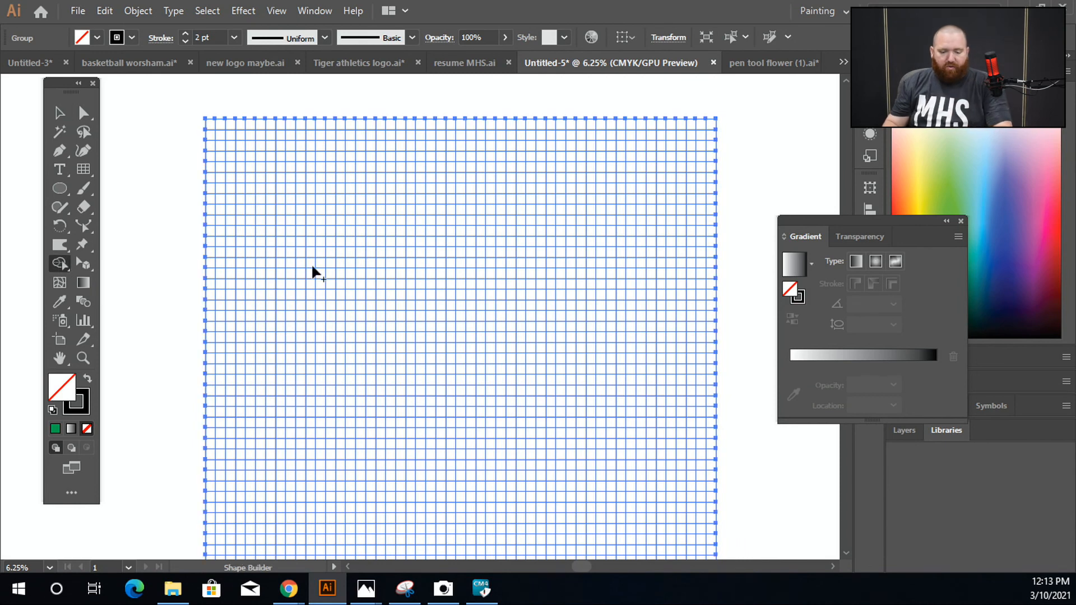
scroll(325, 255, "up", 3)
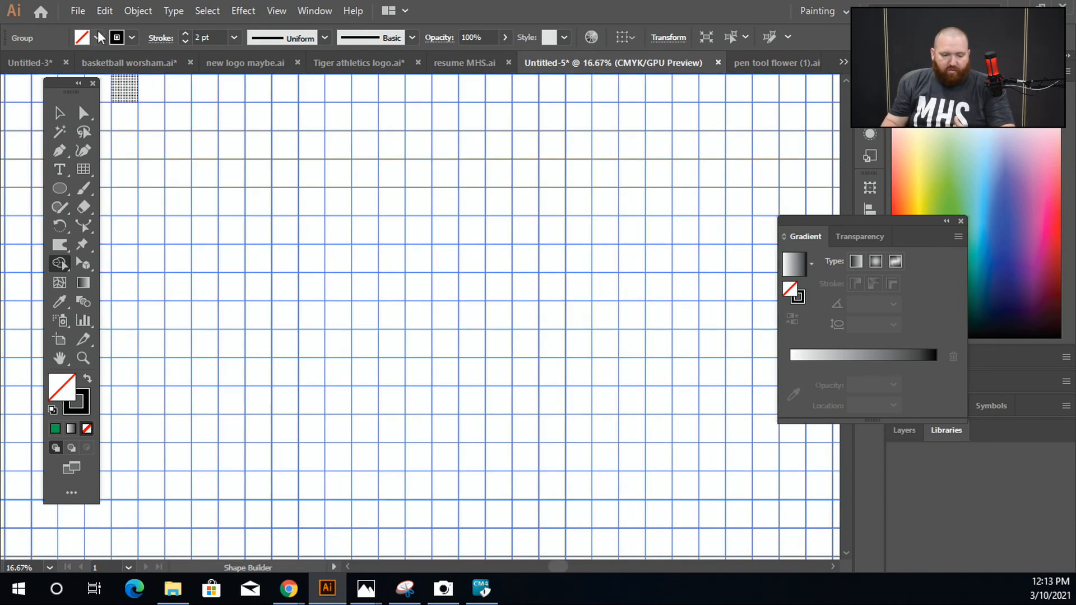
left_click(98, 38)
left_click(66, 66)
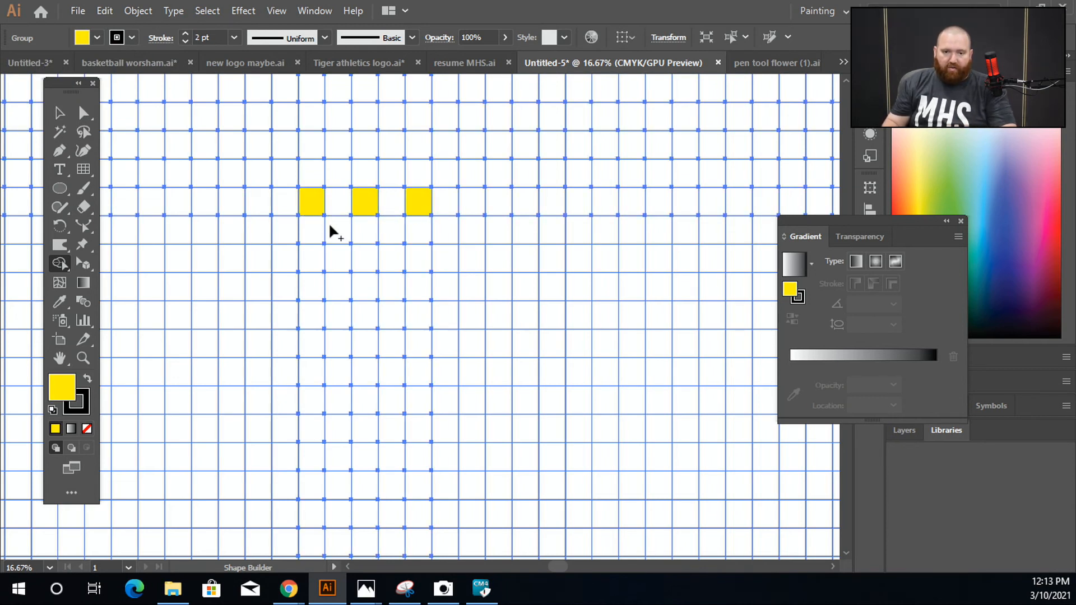
left_click(343, 235)
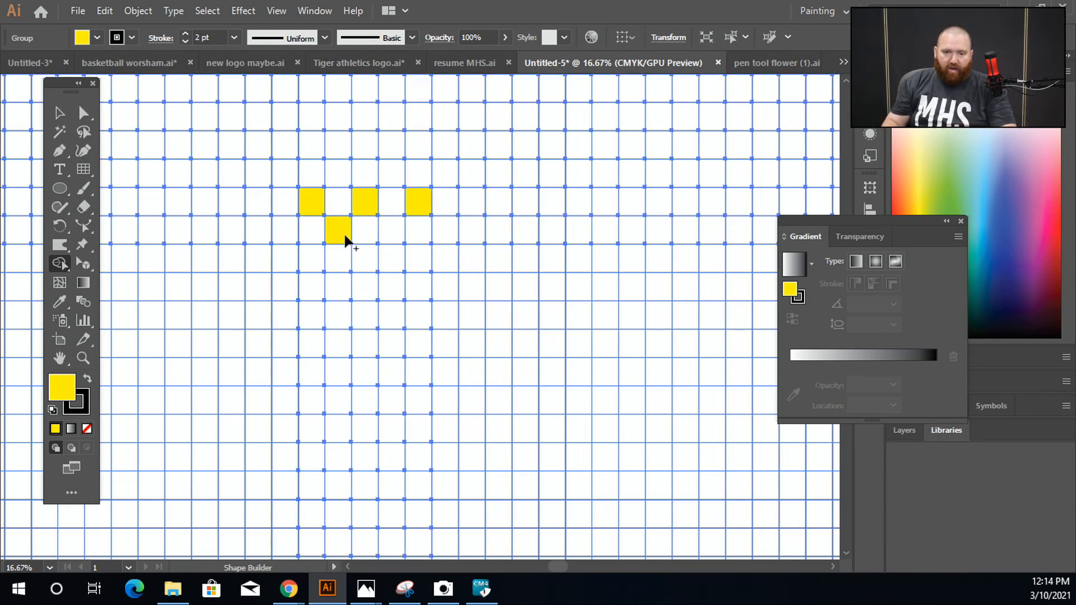
left_click(395, 240)
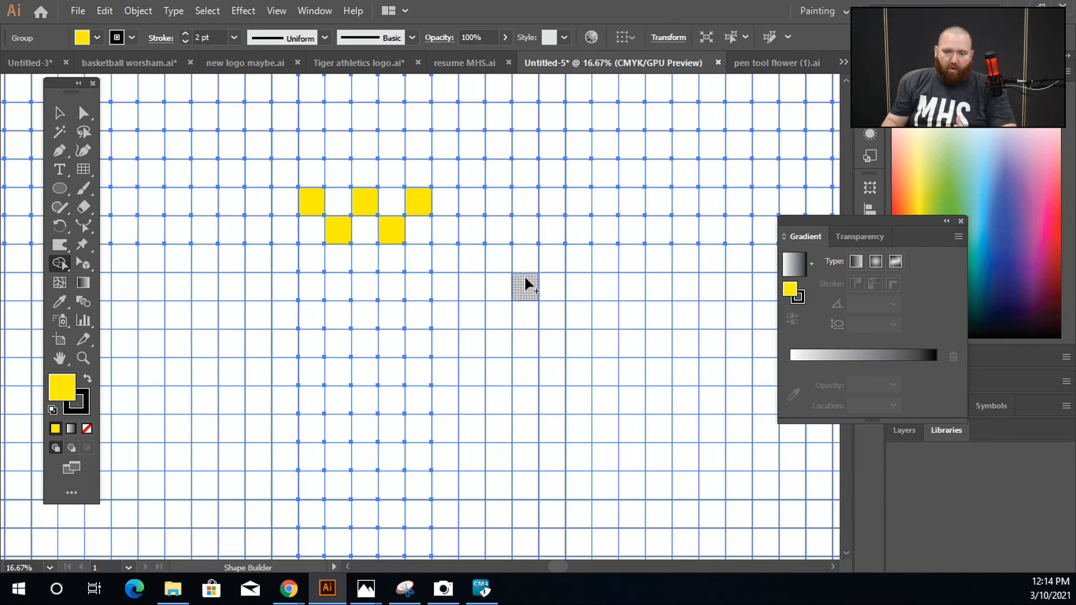
Step: Change the fill to bright pink and merge a U-shaped trail of cells around the yellow ones with Shape Builder
left_click(87, 37)
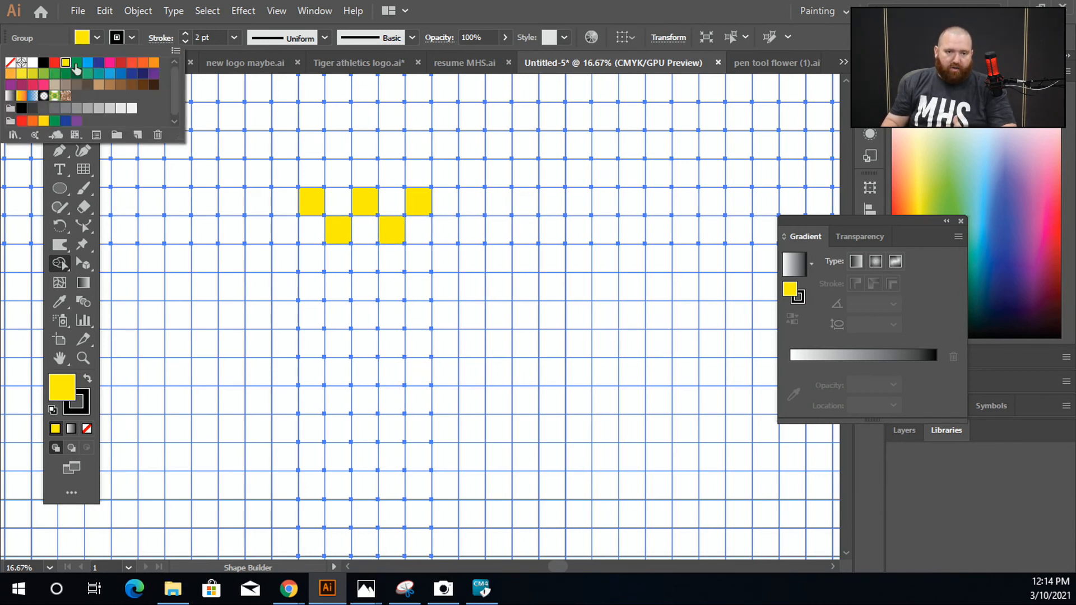
left_click(108, 63)
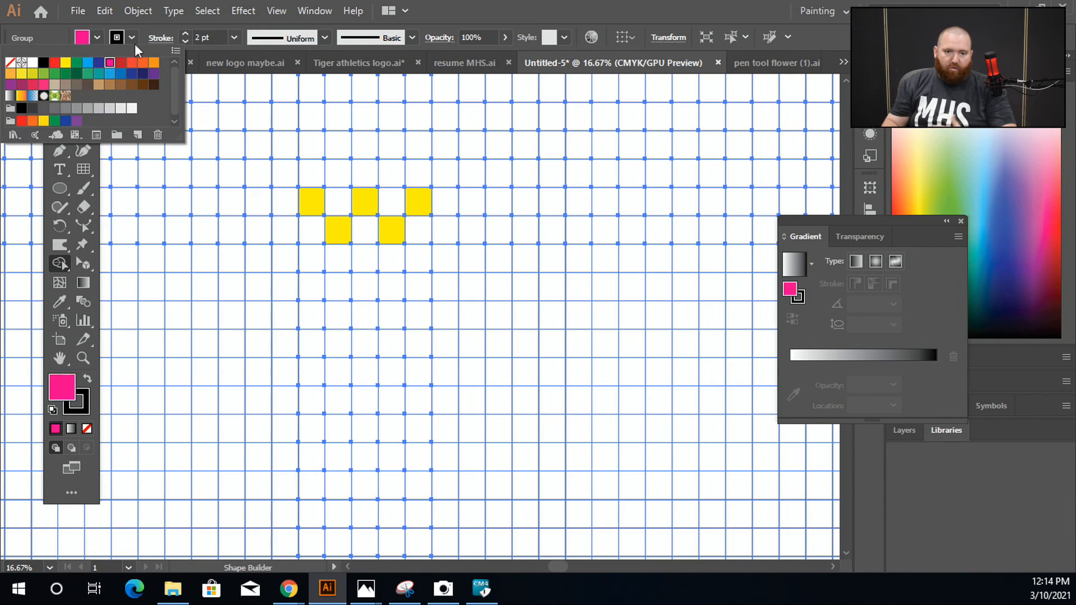
mouse_move(650, 180)
left_mouse_down()
mouse_move(660, 172)
mouse_move(538, 317)
mouse_move(364, 451)
mouse_move(196, 288)
mouse_move(182, 302)
left_mouse_up()
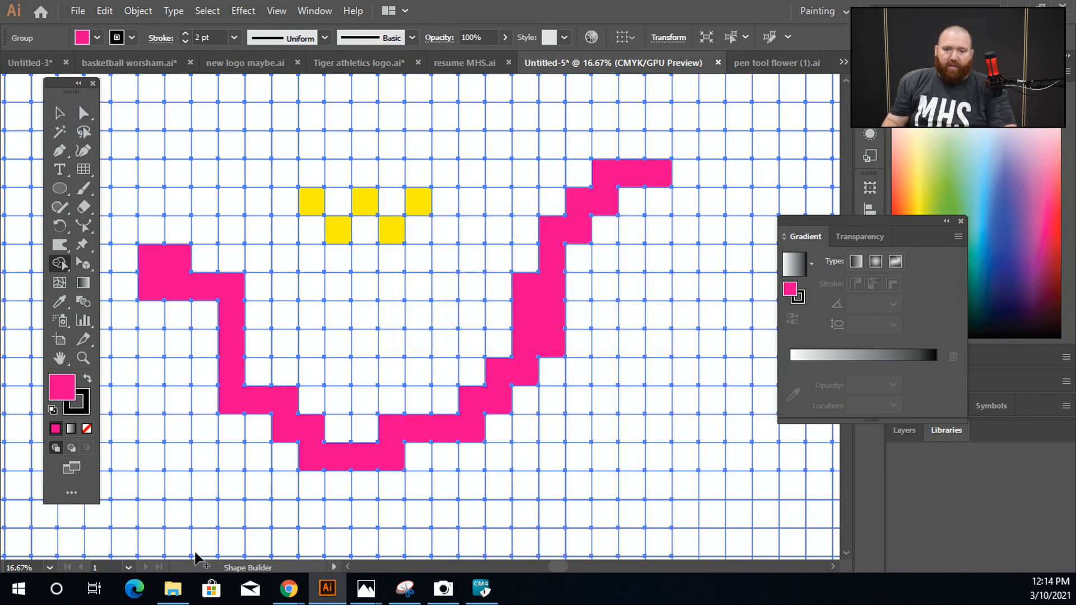